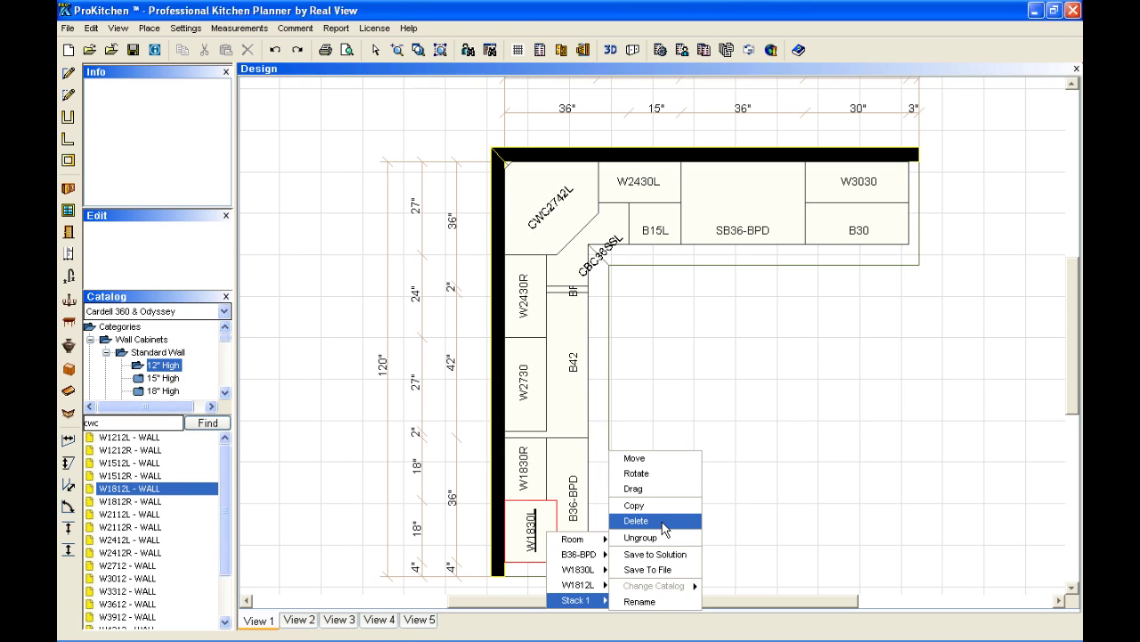
Copy the W2430L wall cabinet into the space beside it above the SB36-BPD sink base, and delete that copy again.
left_click(722, 422)
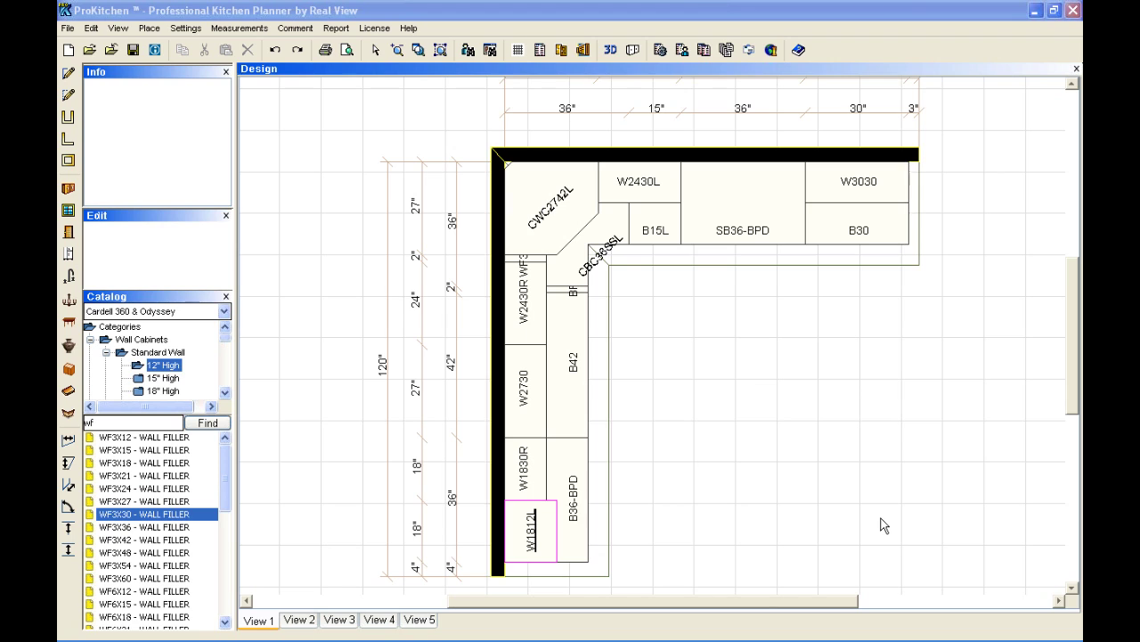
right_click(638, 200)
mouse_move(677, 232)
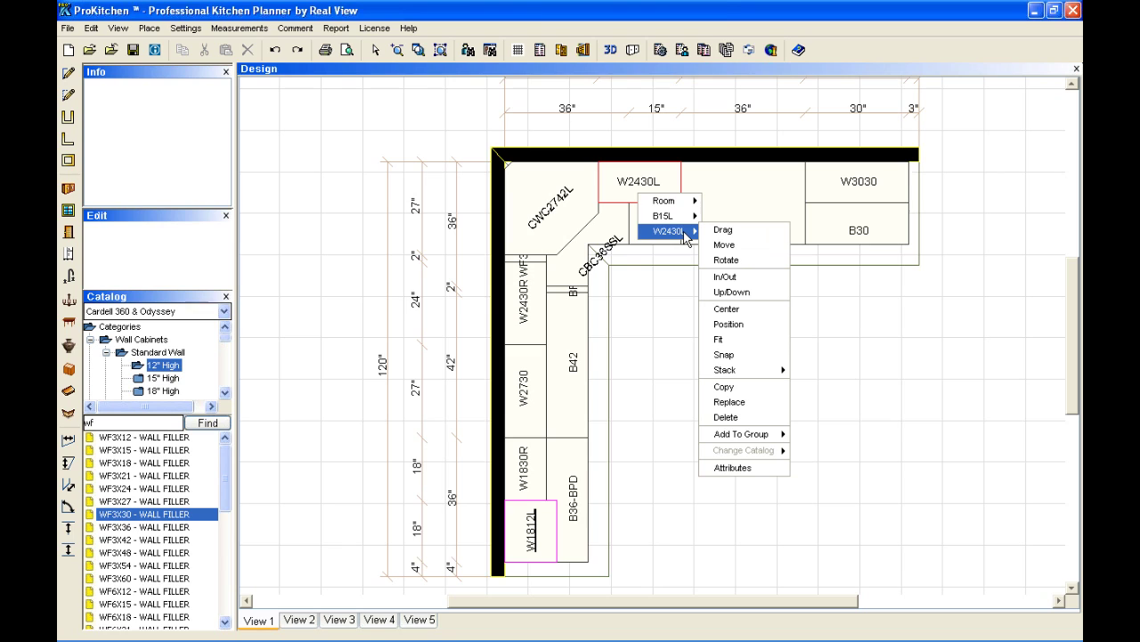
left_click(751, 389)
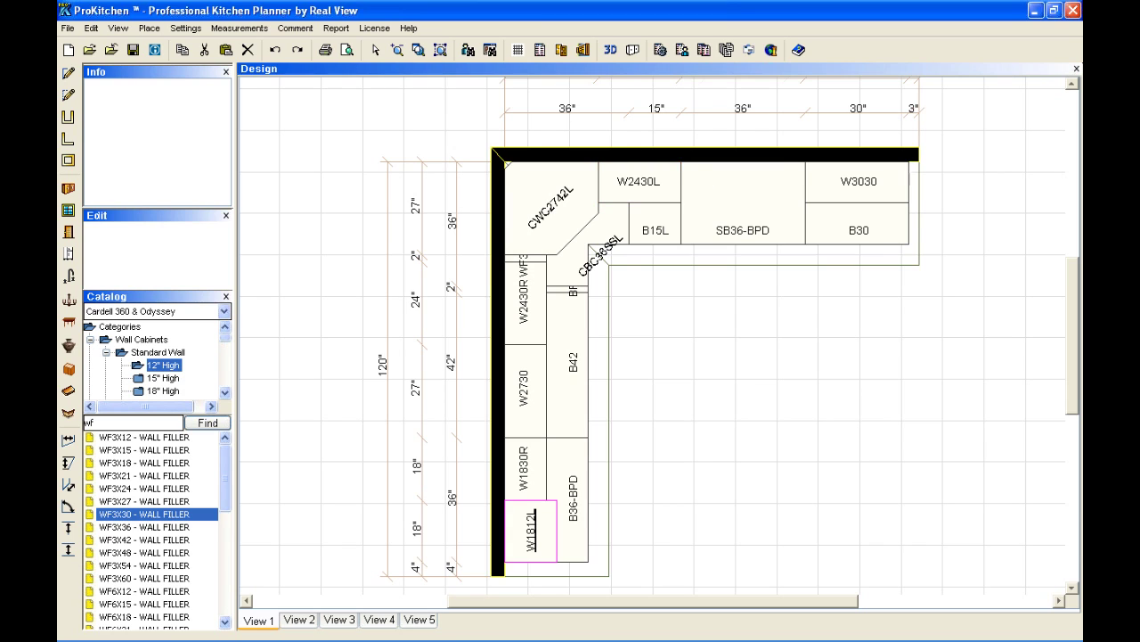
left_click(722, 192)
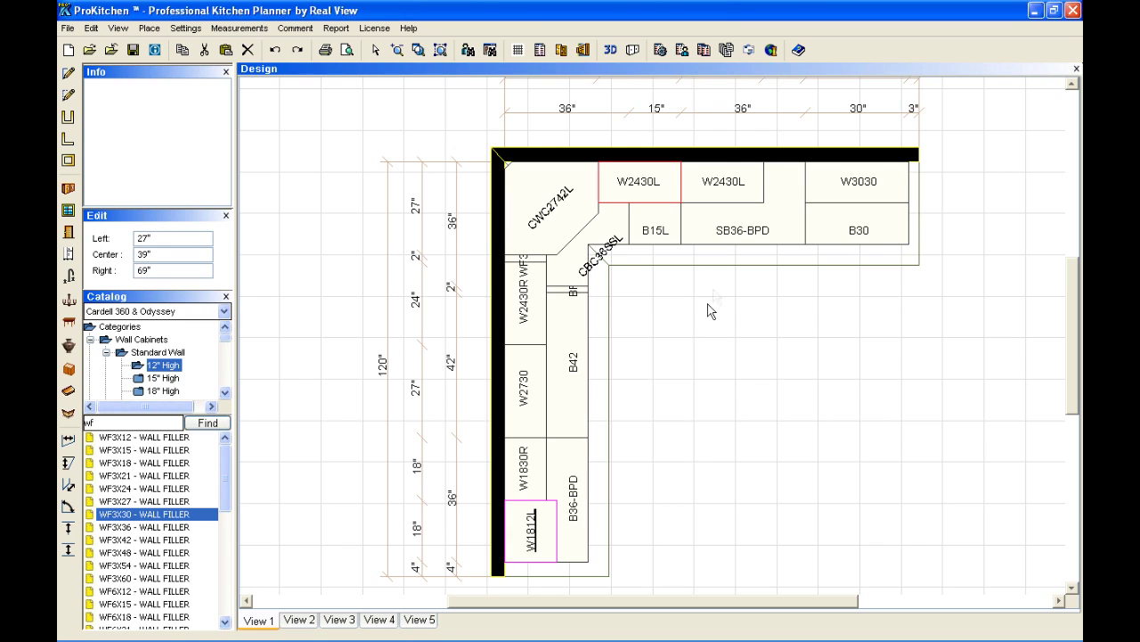
left_click(718, 195)
key("Delete")
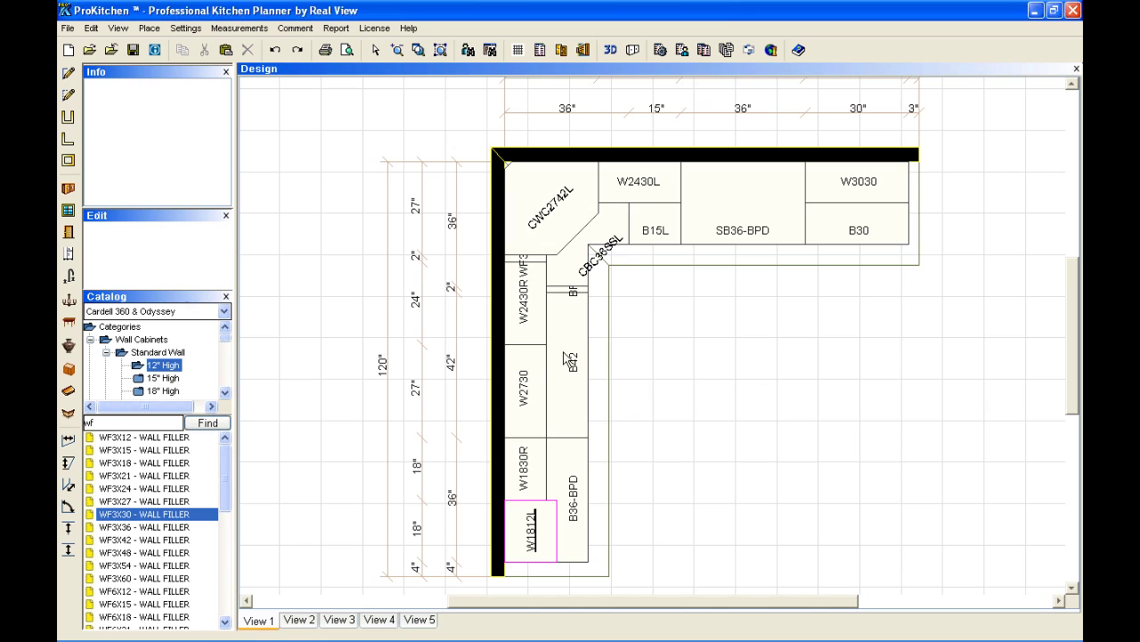
Start replacing the W2730 wall cabinet and browse the replacement catalog to the 30" High Wall China Display cabinets.
right_click(534, 407)
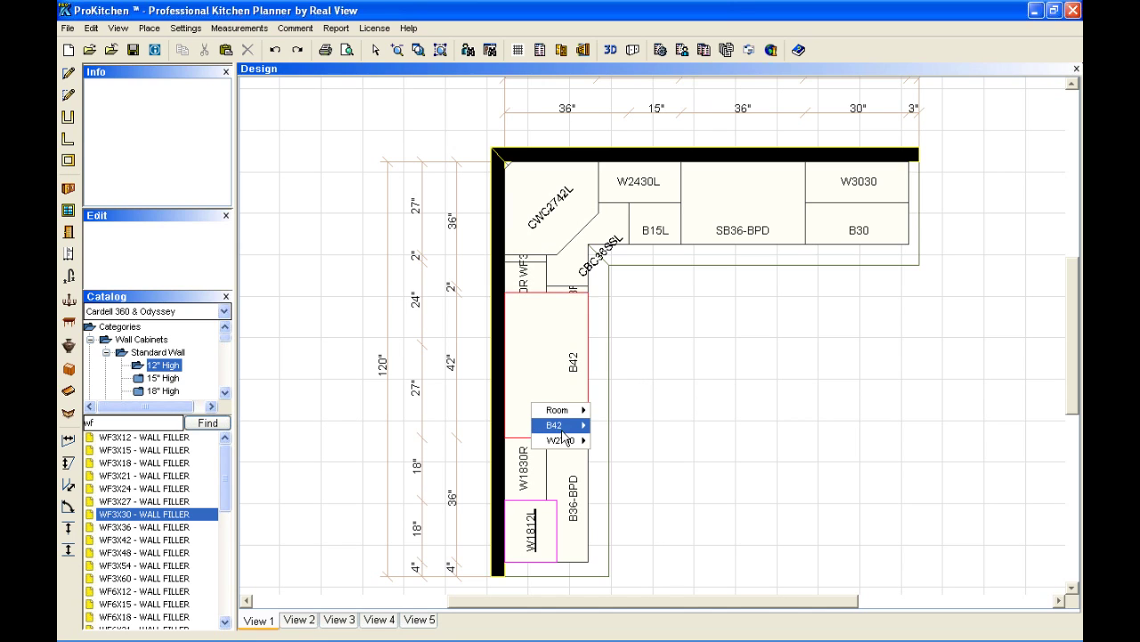
mouse_move(563, 442)
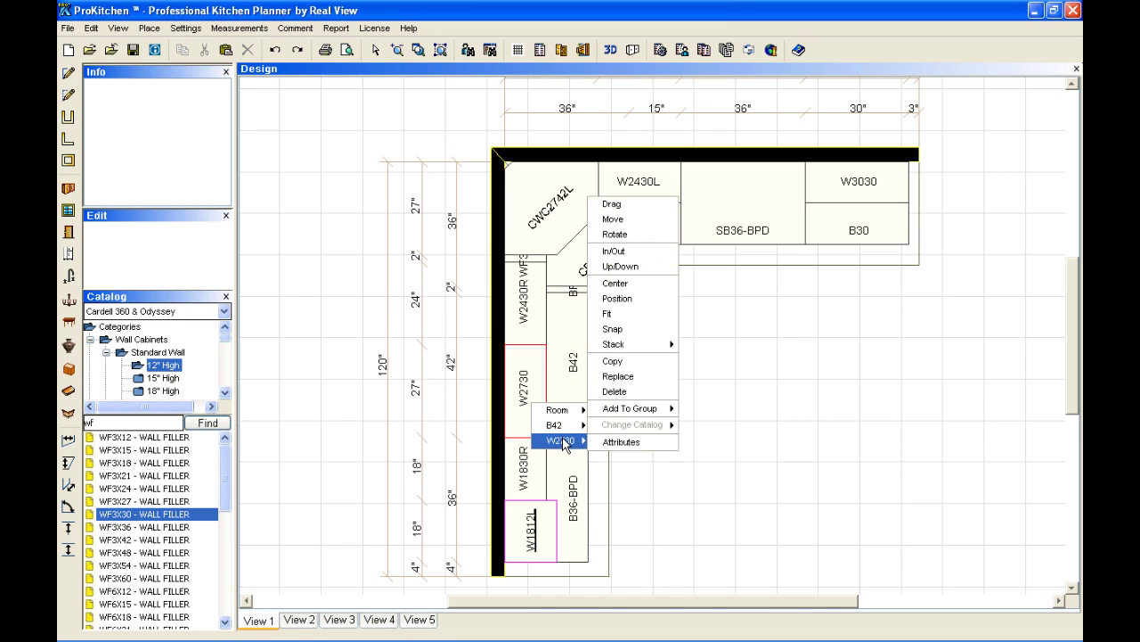
left_click(637, 376)
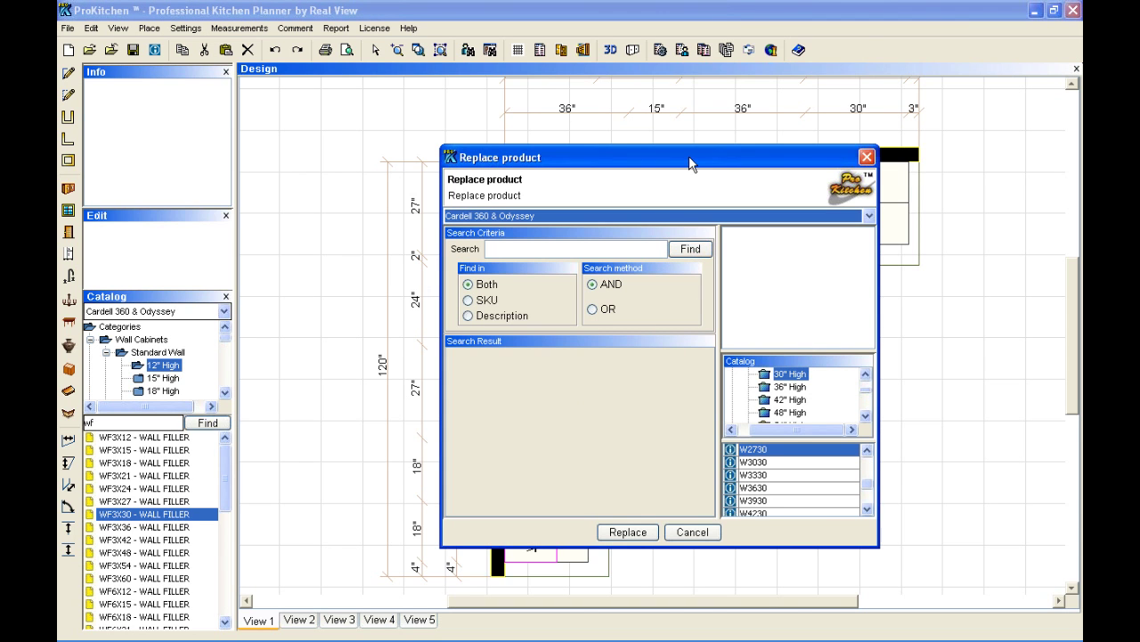
left_click_drag(691, 164, 628, 148)
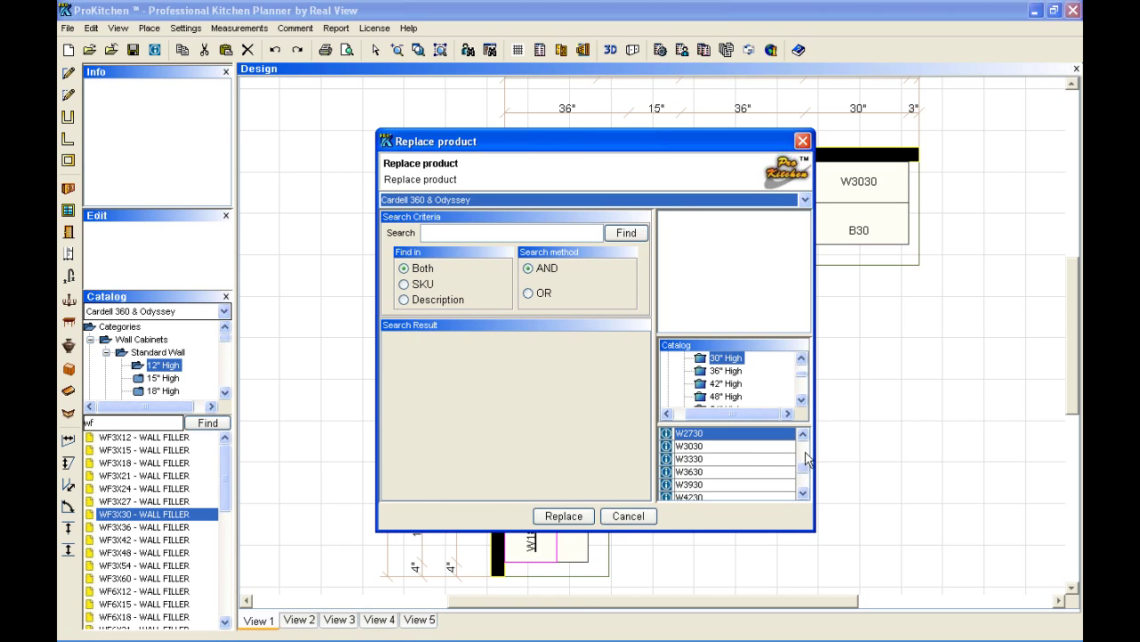
scroll(803, 374, "up", 2)
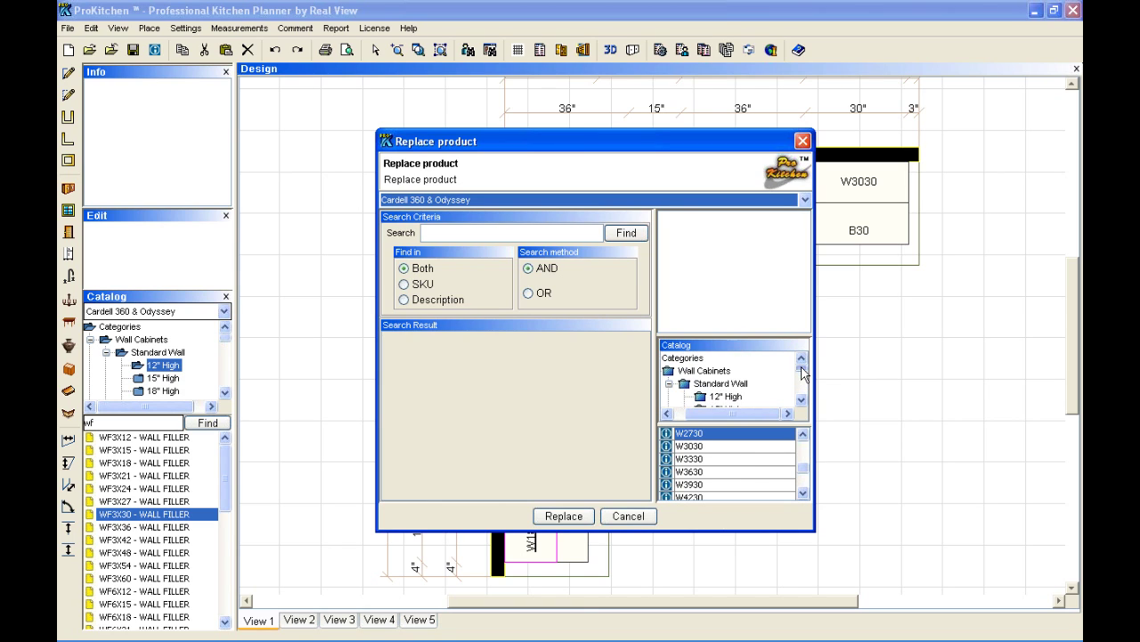
left_click(670, 384)
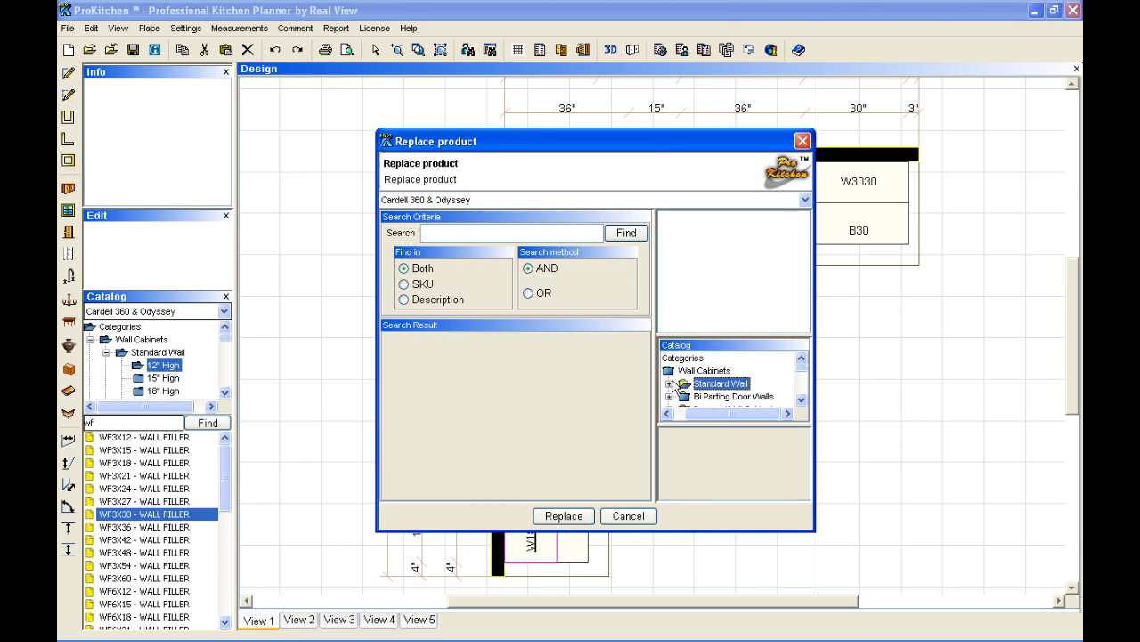
scroll(744, 391, "down", 2)
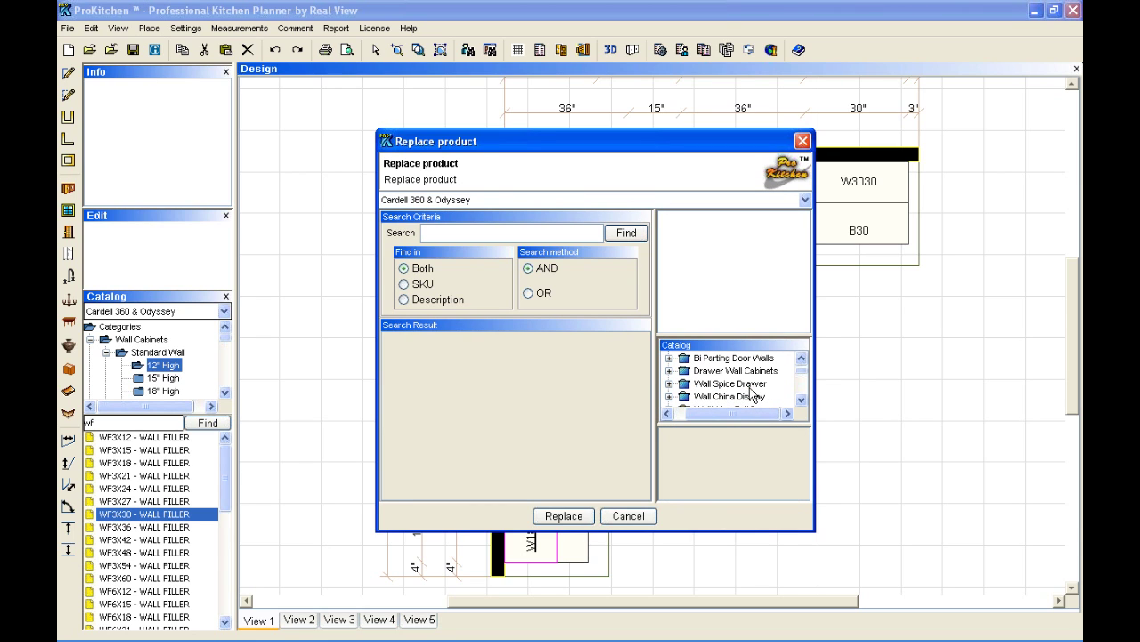
left_click(670, 396)
scroll(677, 396, "down", 2)
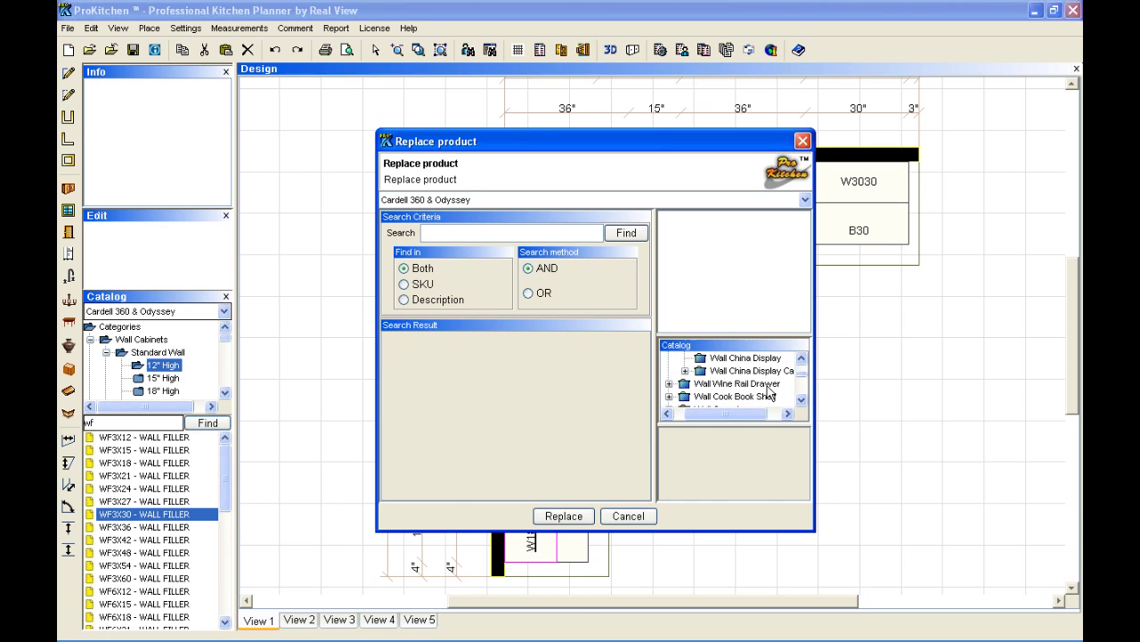
left_click(685, 370)
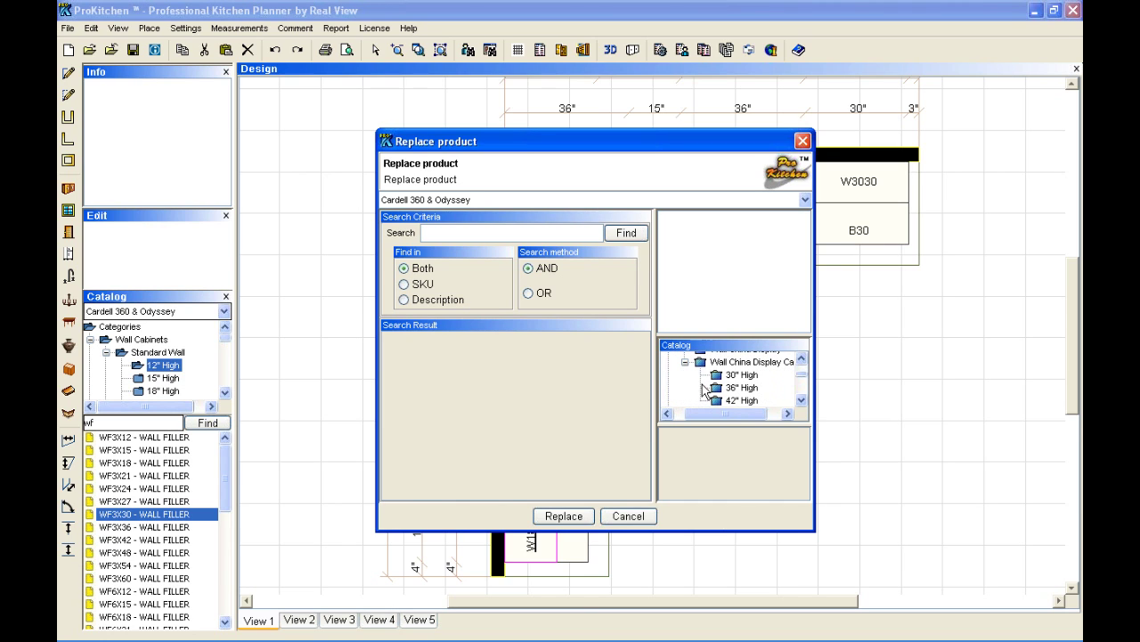
left_click(717, 375)
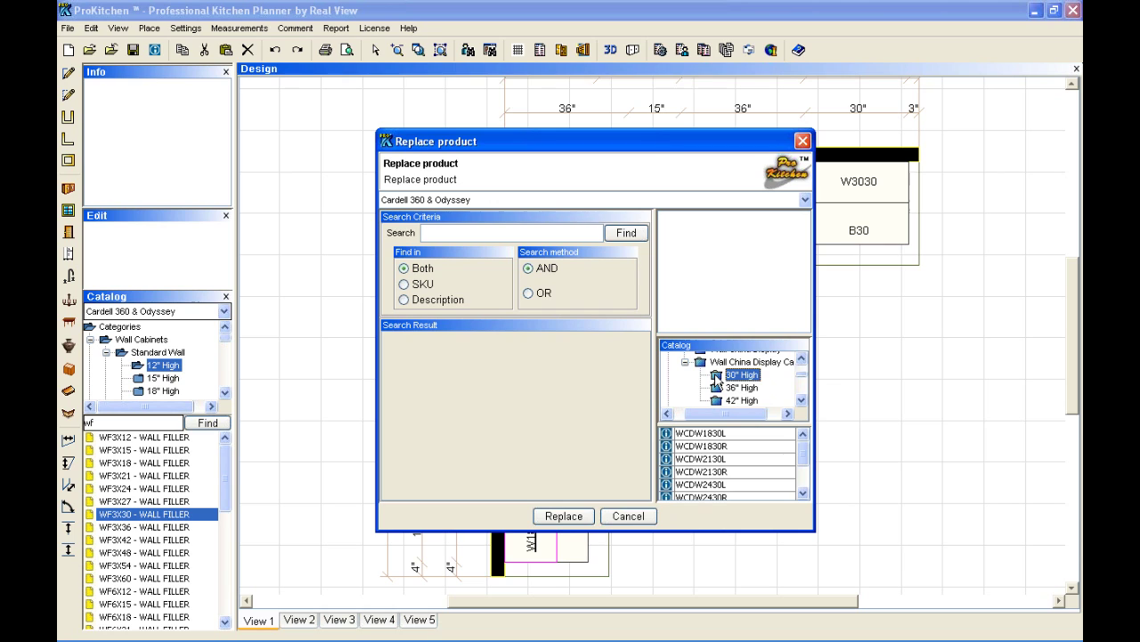
Choose the WCDW2730 china display cabinet as the replacement product and carry out the replacement.
scroll(803, 472, "down", 2)
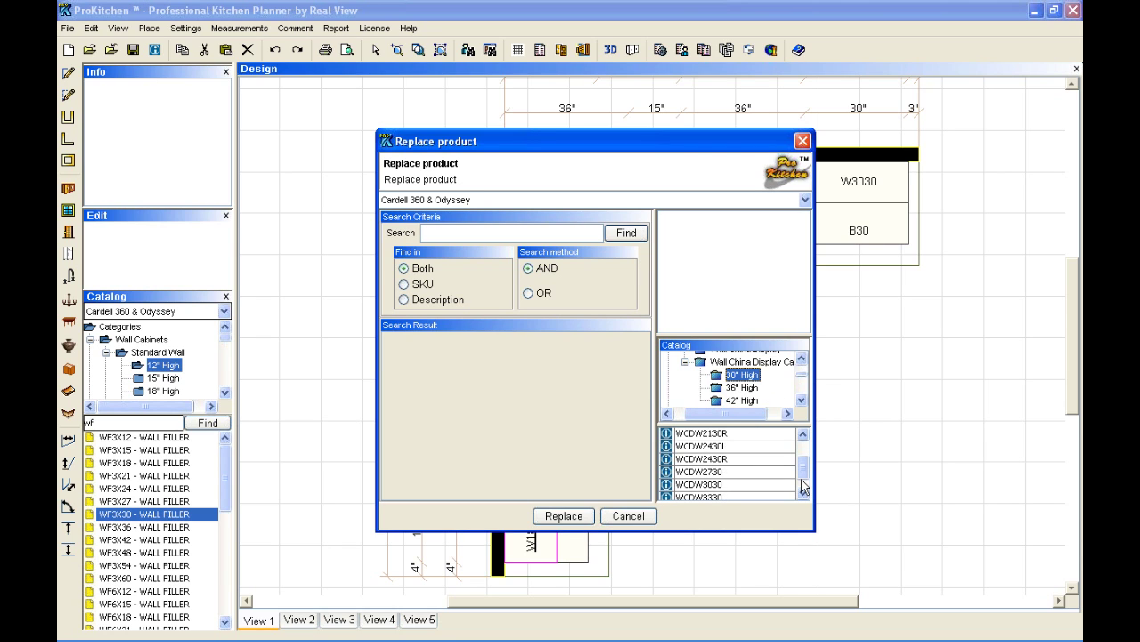
left_click(720, 472)
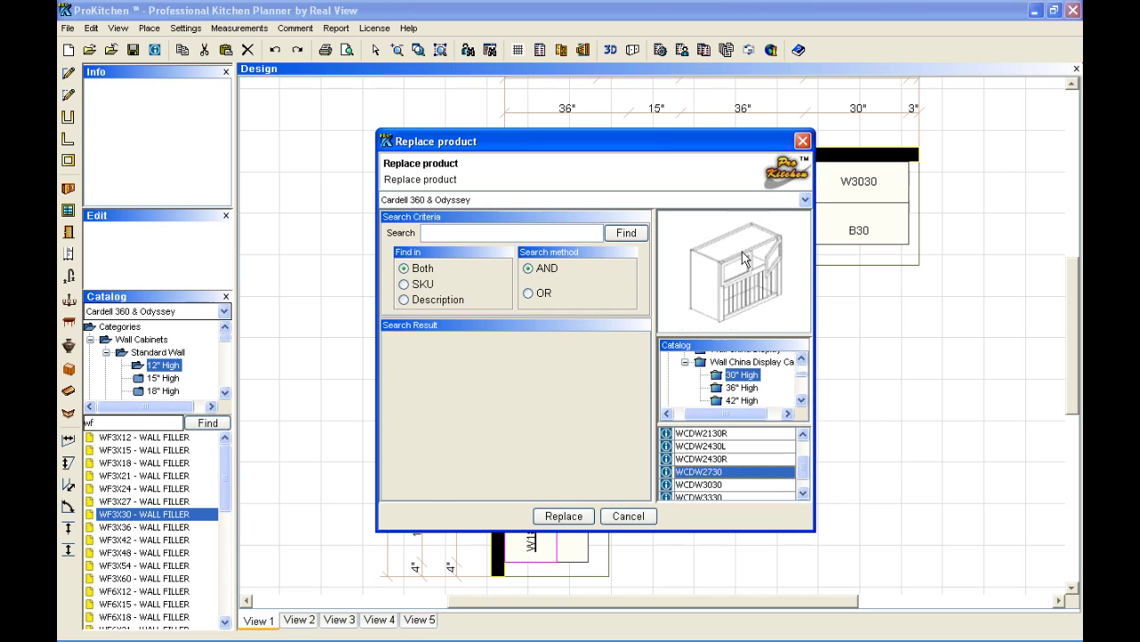
left_click(584, 516)
left_click(580, 518)
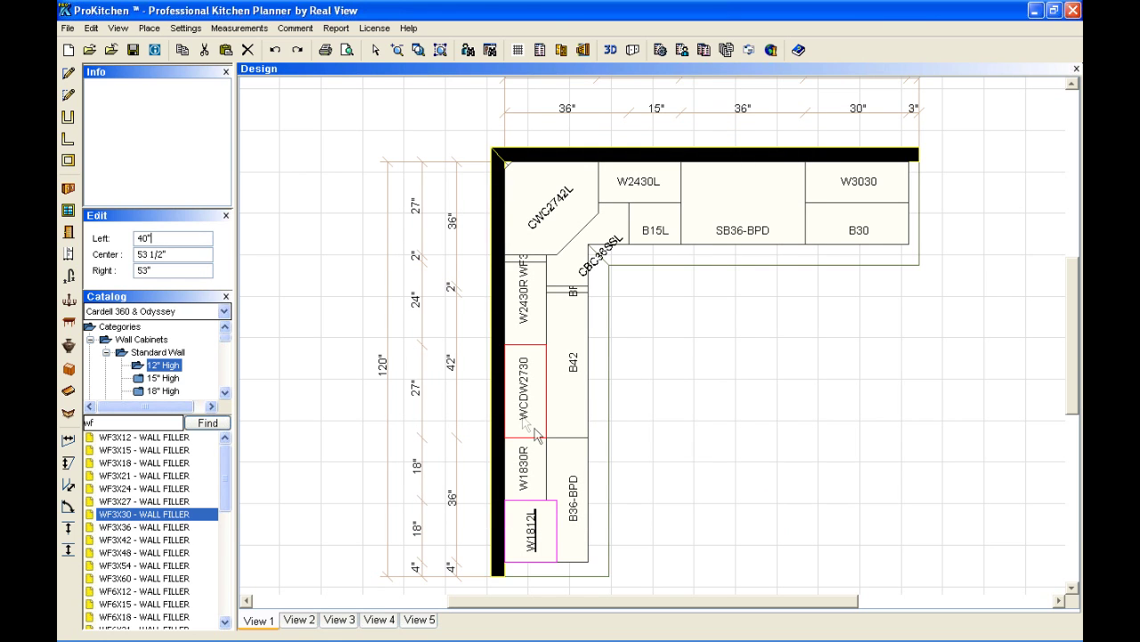
Check the replaced china display cabinet in the wall elevation, return to the plan alone and clear the selection.
left_click(584, 50)
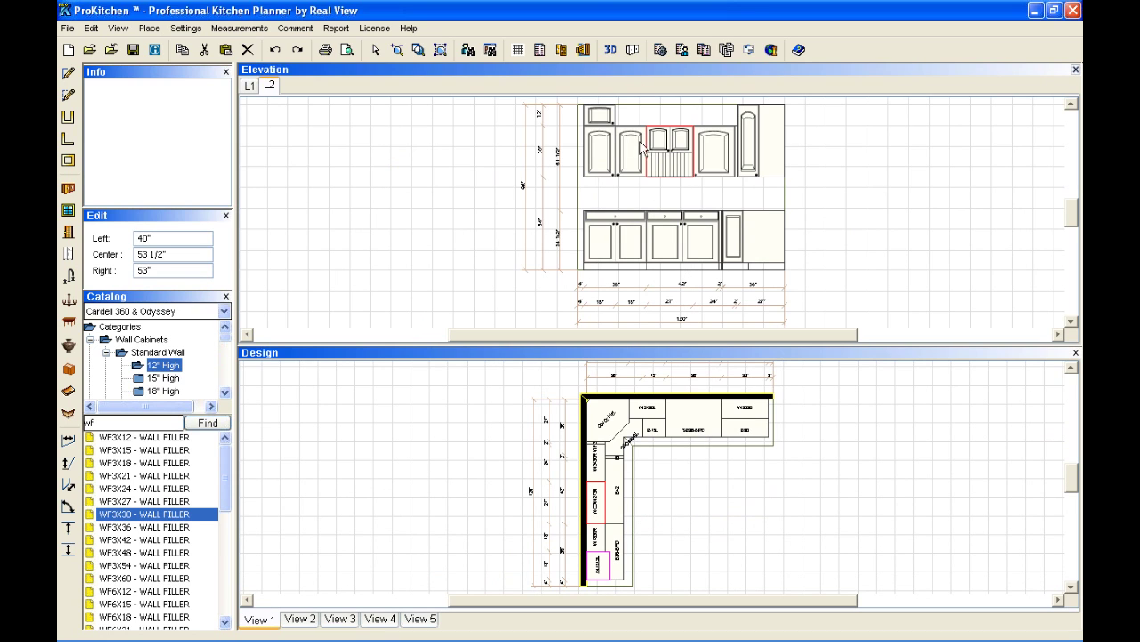
left_click(1076, 71)
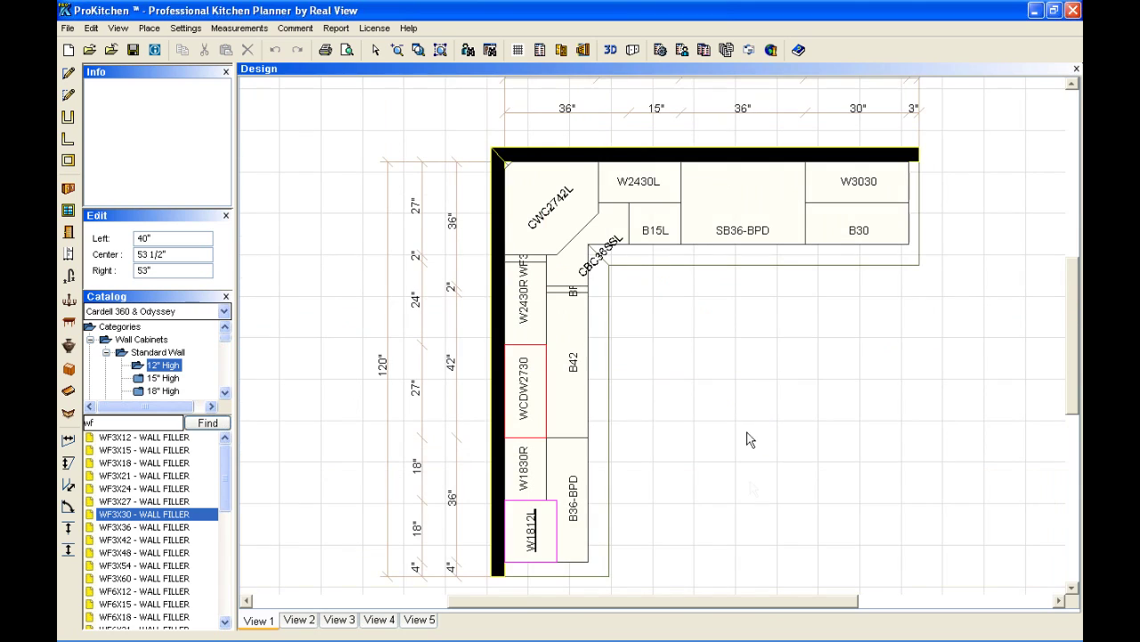
left_click(888, 517)
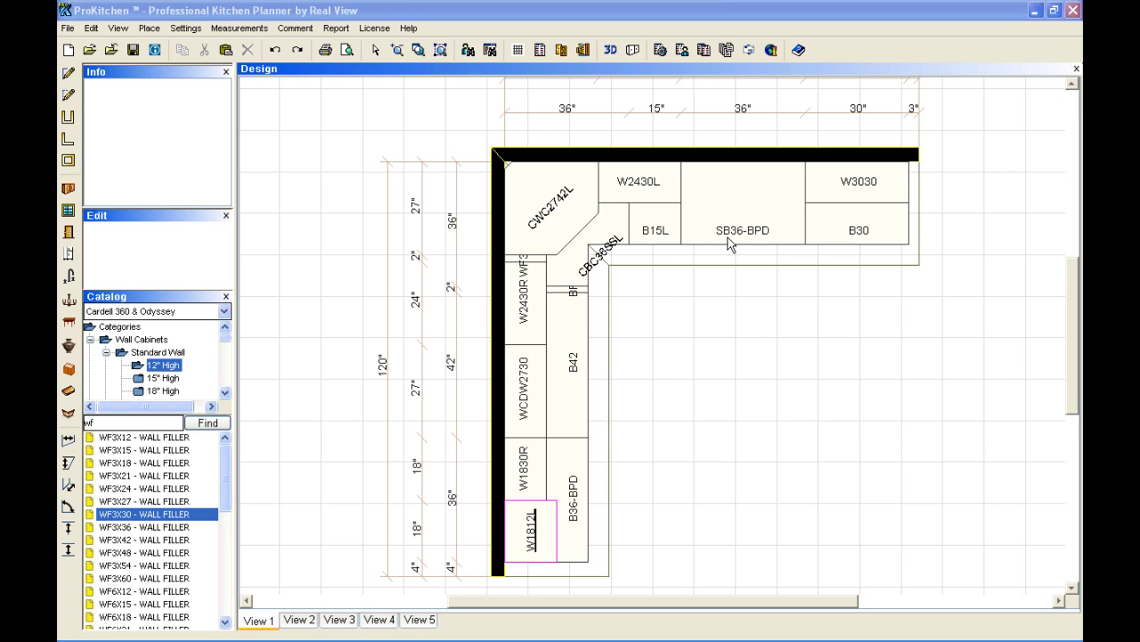
Place the 2BSRS-03 2 Basin self-rimming kitchen sink over the SB36-BPD sink base, about 66" from the left end of the wall.
left_click(68, 278)
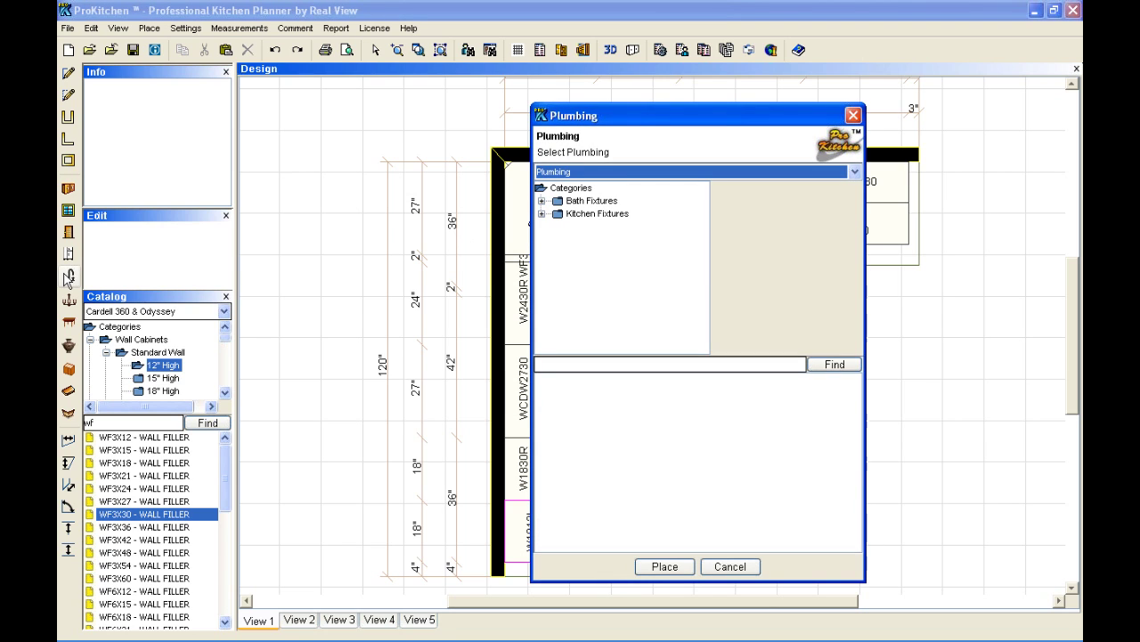
left_click(589, 217)
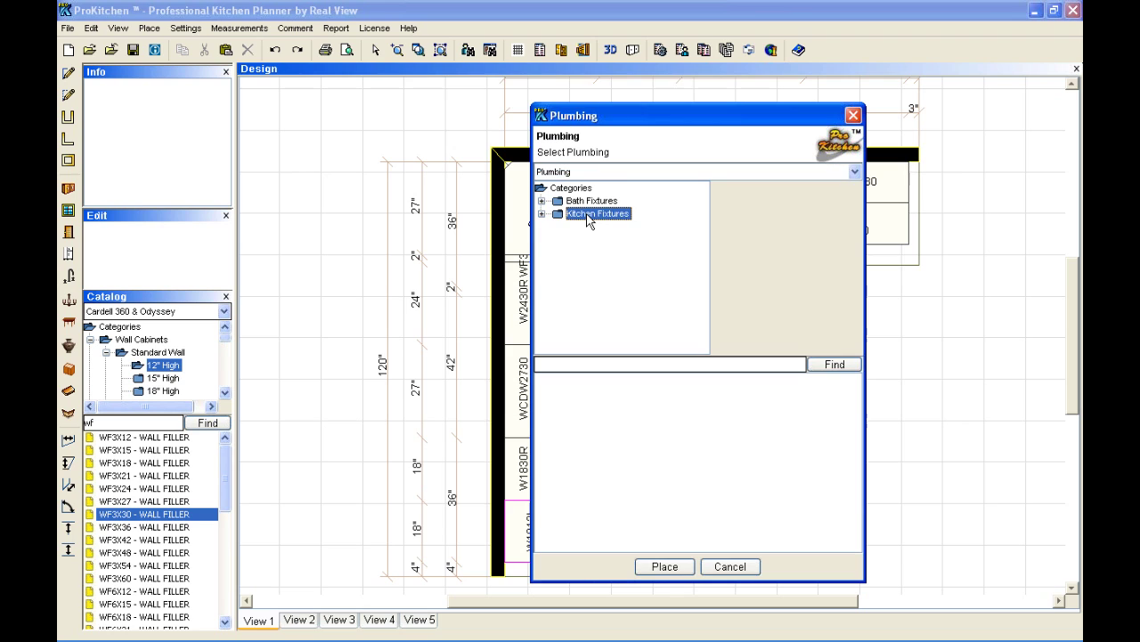
left_click(542, 213)
left_click(557, 240)
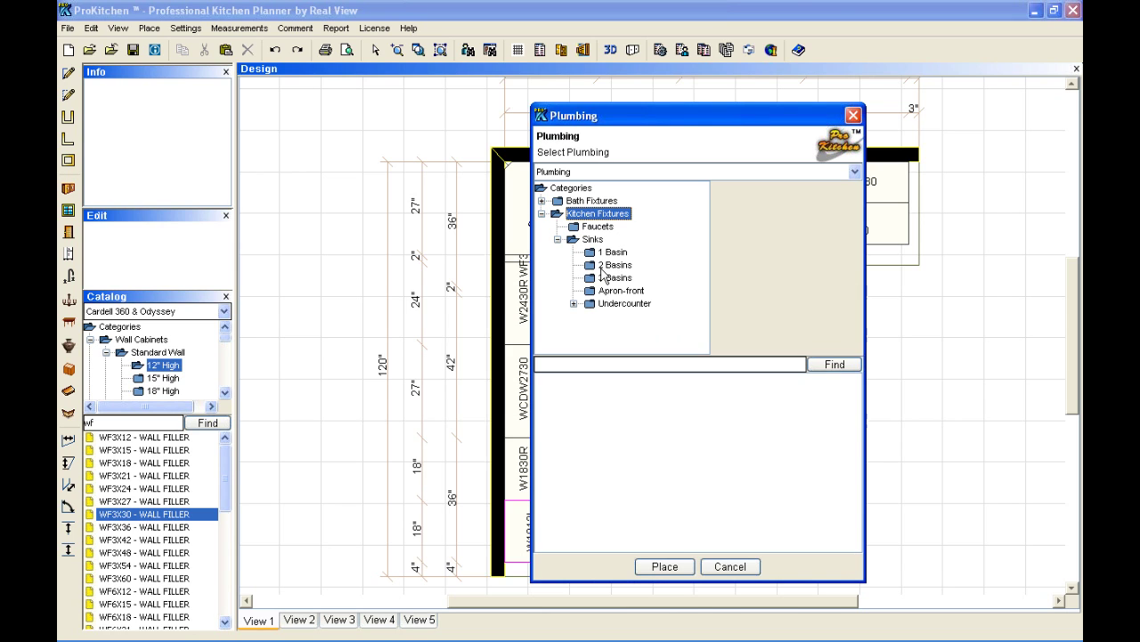
left_click(594, 266)
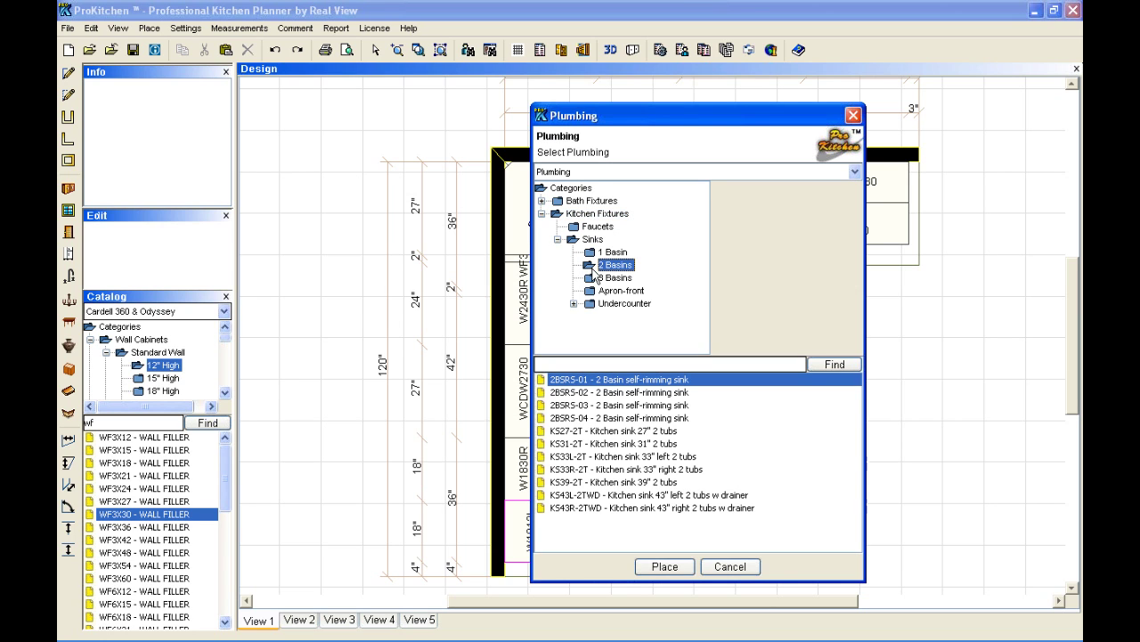
left_click(611, 405)
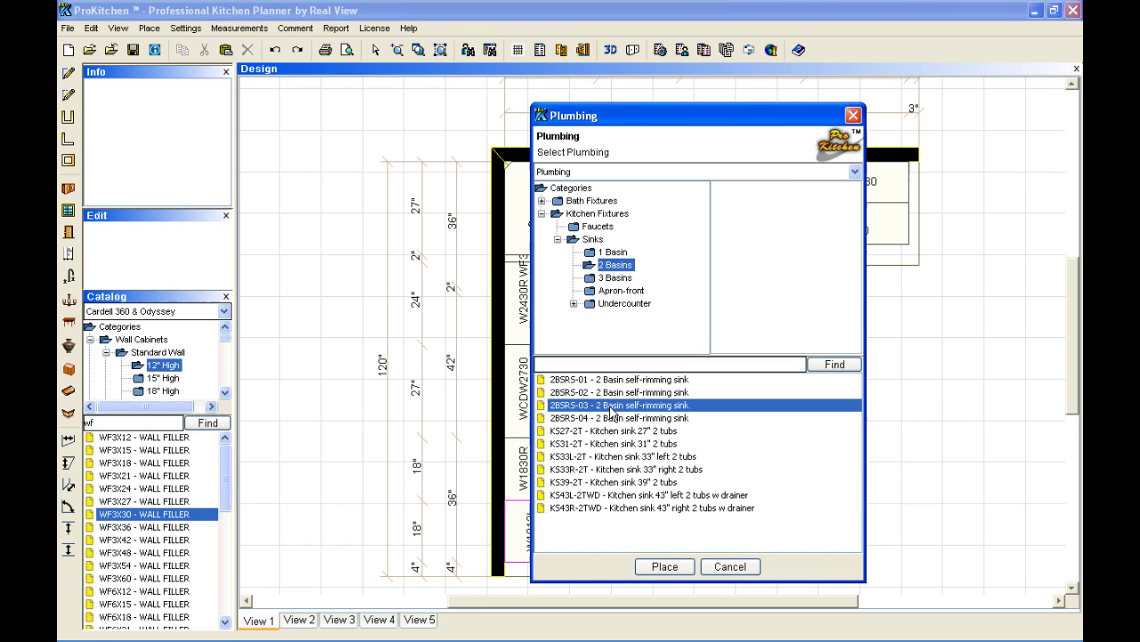
left_click(667, 567)
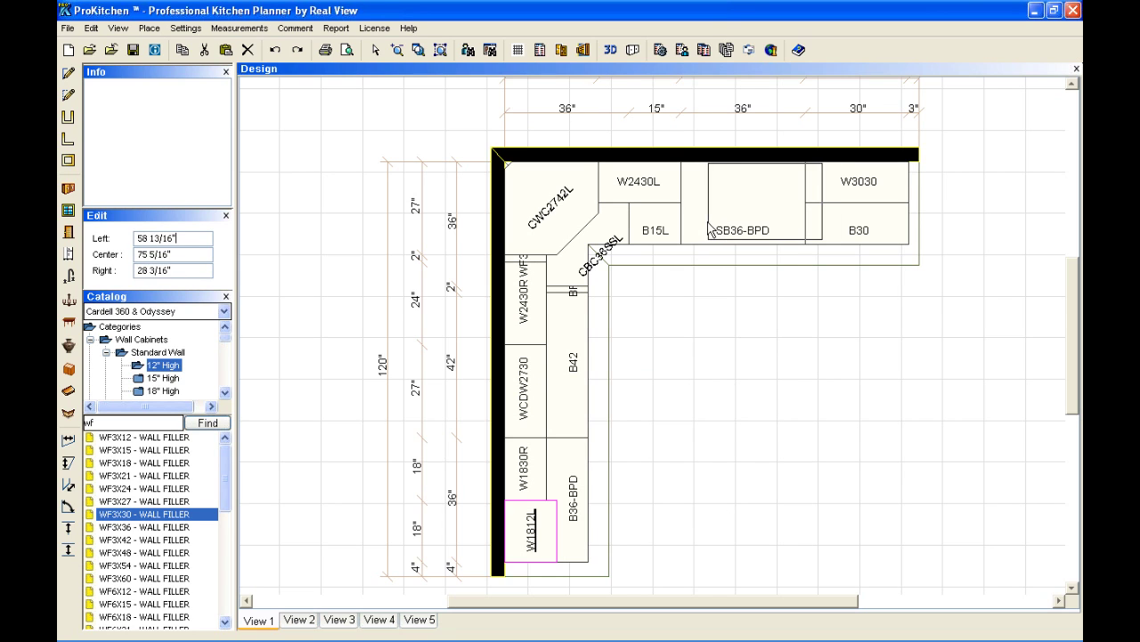
left_click(735, 224)
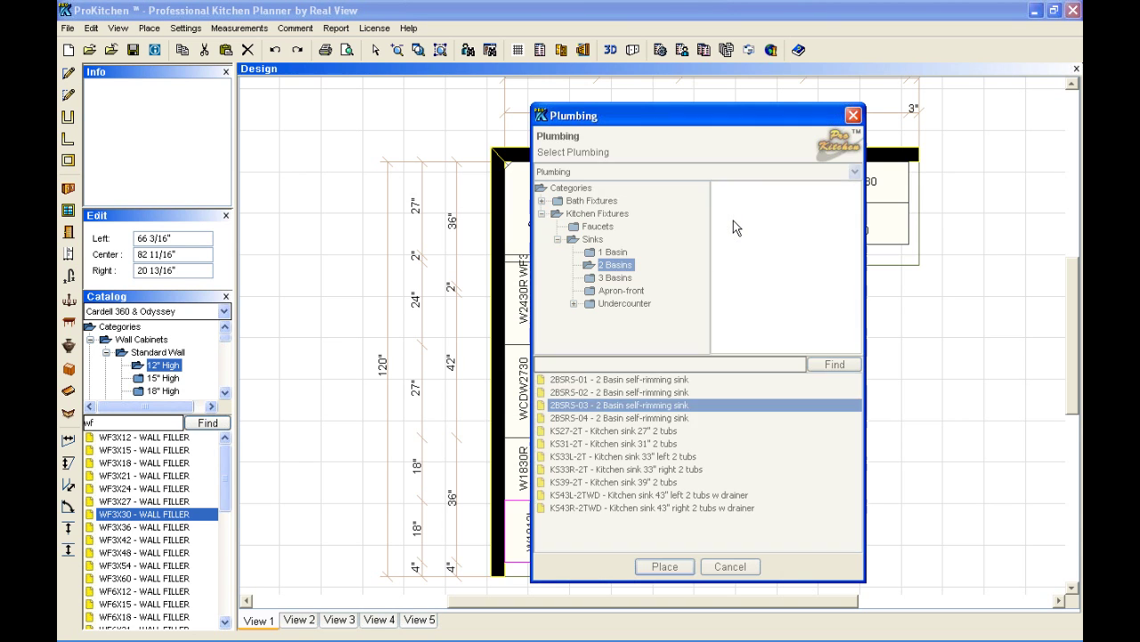
Place the KF-06 kitchen faucet against the wall over the SB36-BPD sink base, left of the sink, and finish adding plumbing.
left_click(575, 228)
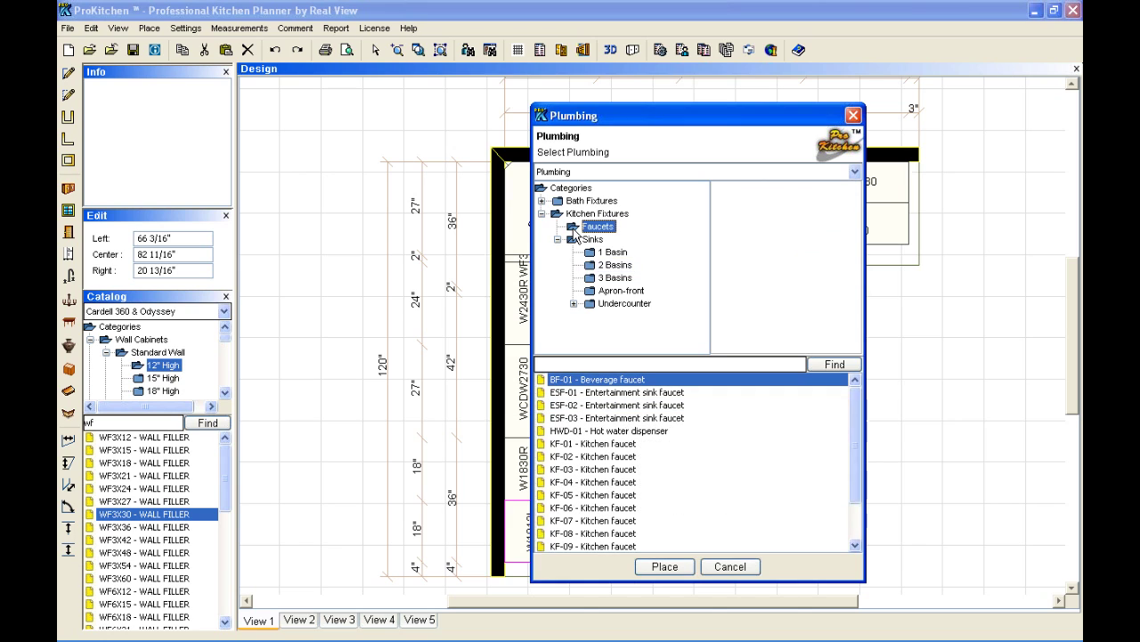
left_click(624, 485)
left_click(624, 470)
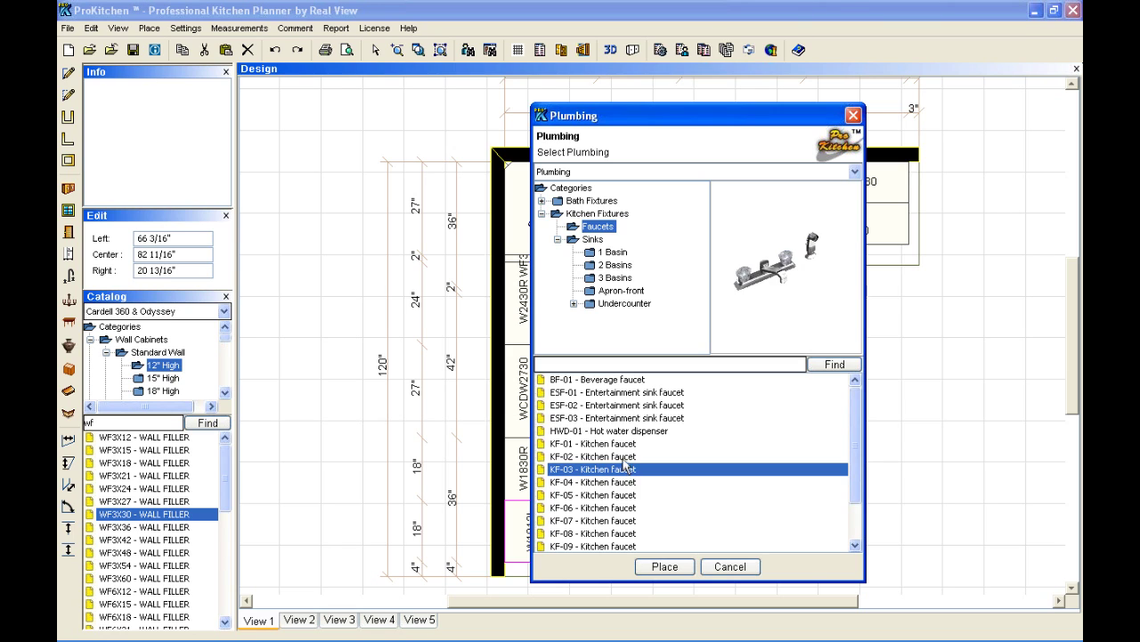
left_click(630, 496)
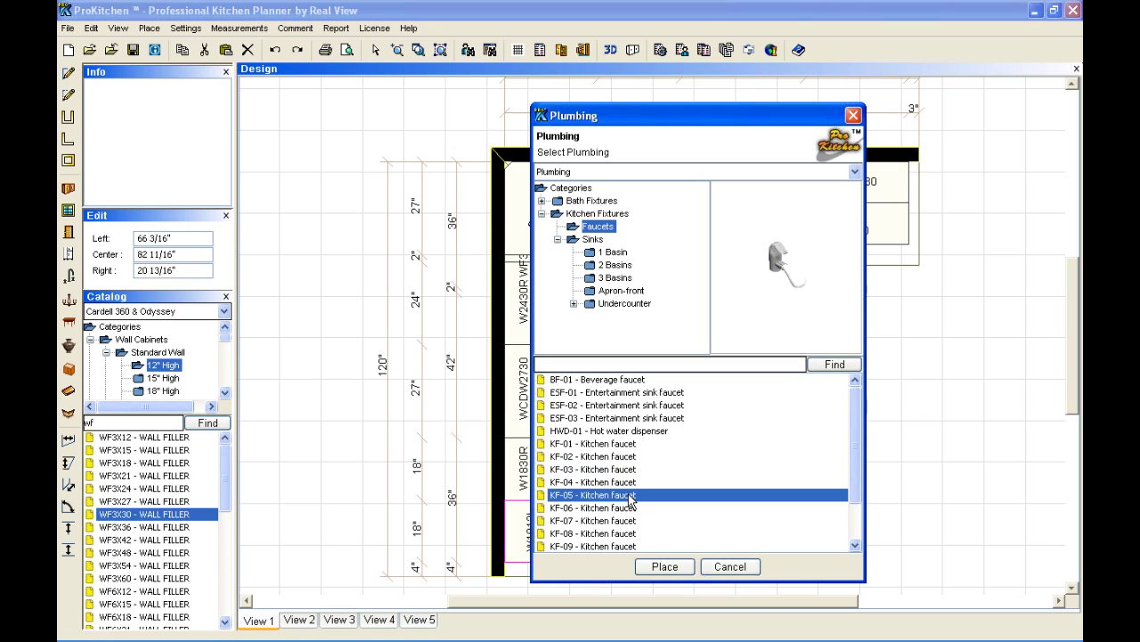
left_click(630, 509)
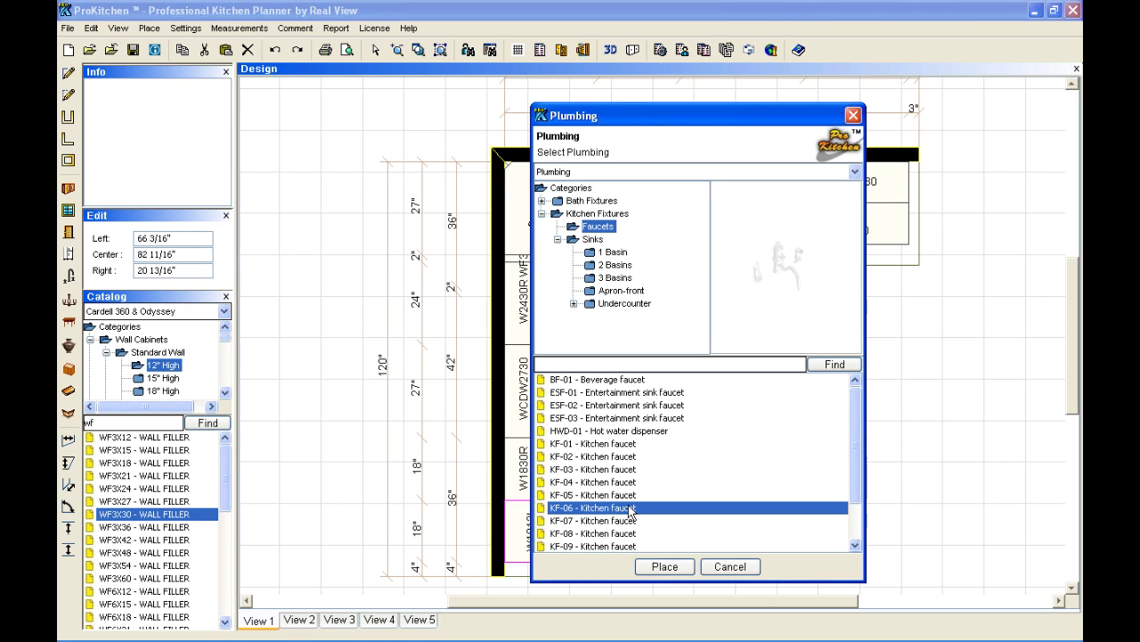
left_click(665, 567)
left_click(694, 197)
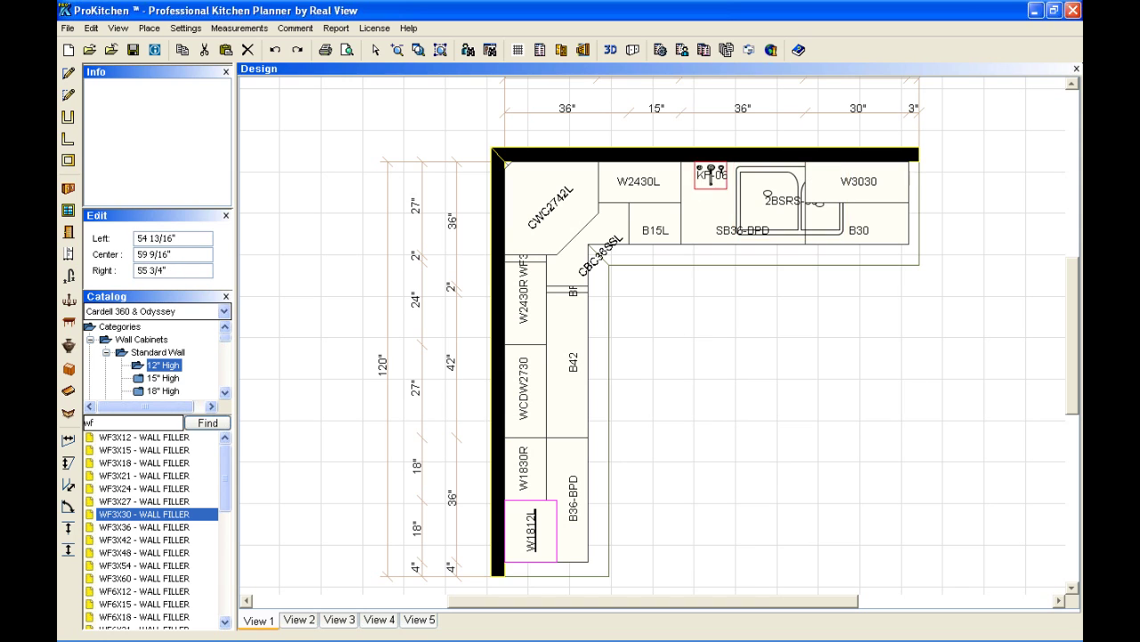
left_click_drag(694, 197, 688, 198)
double_click(689, 198)
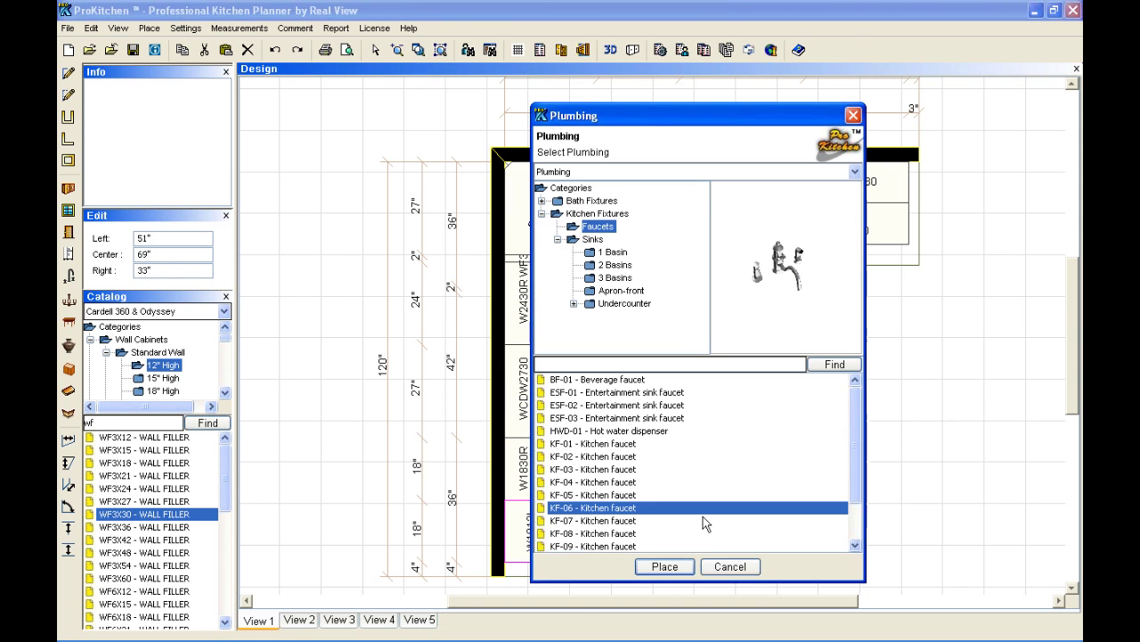
left_click(728, 568)
Center the 2BSRS-03 sink on the SB36-BPD sink base cabinet.
left_click(812, 233)
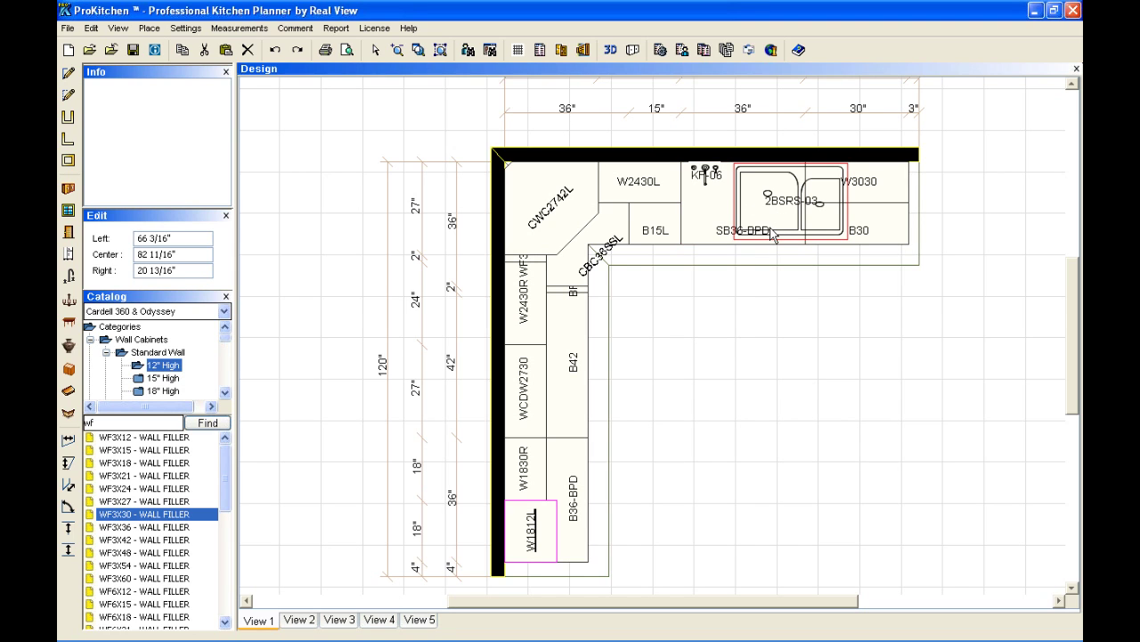
right_click(763, 206)
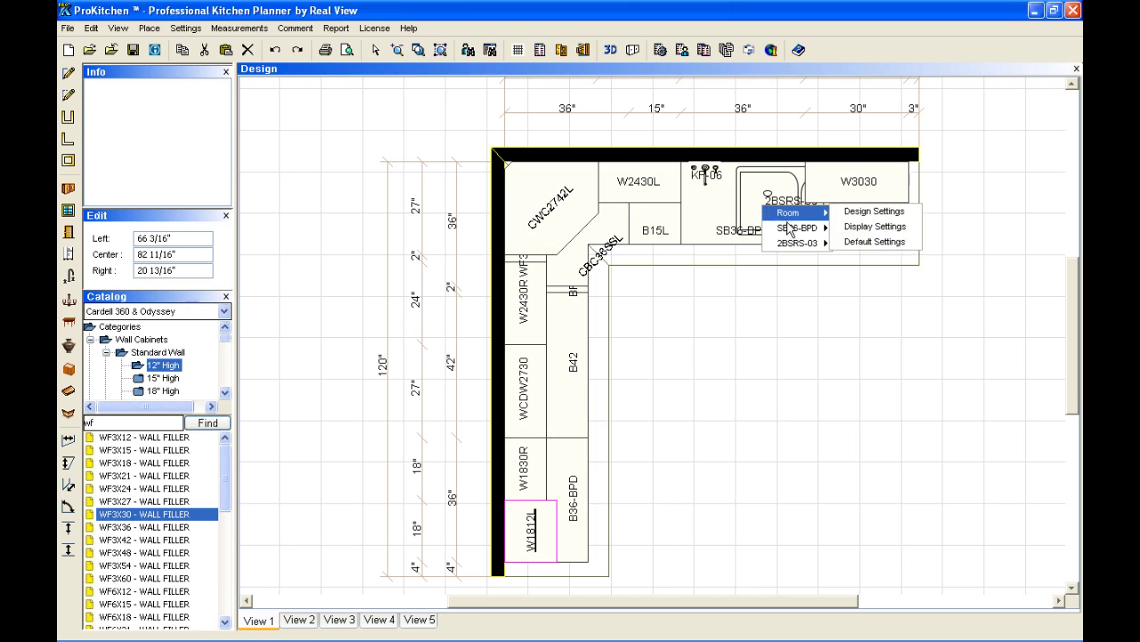
mouse_move(790, 244)
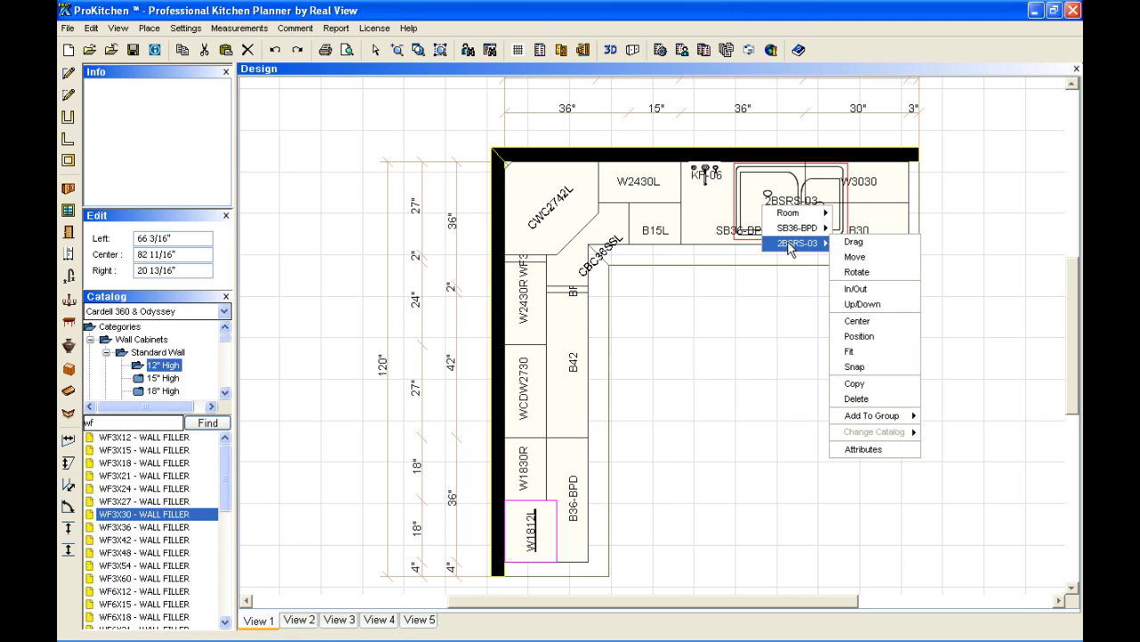
left_click(863, 321)
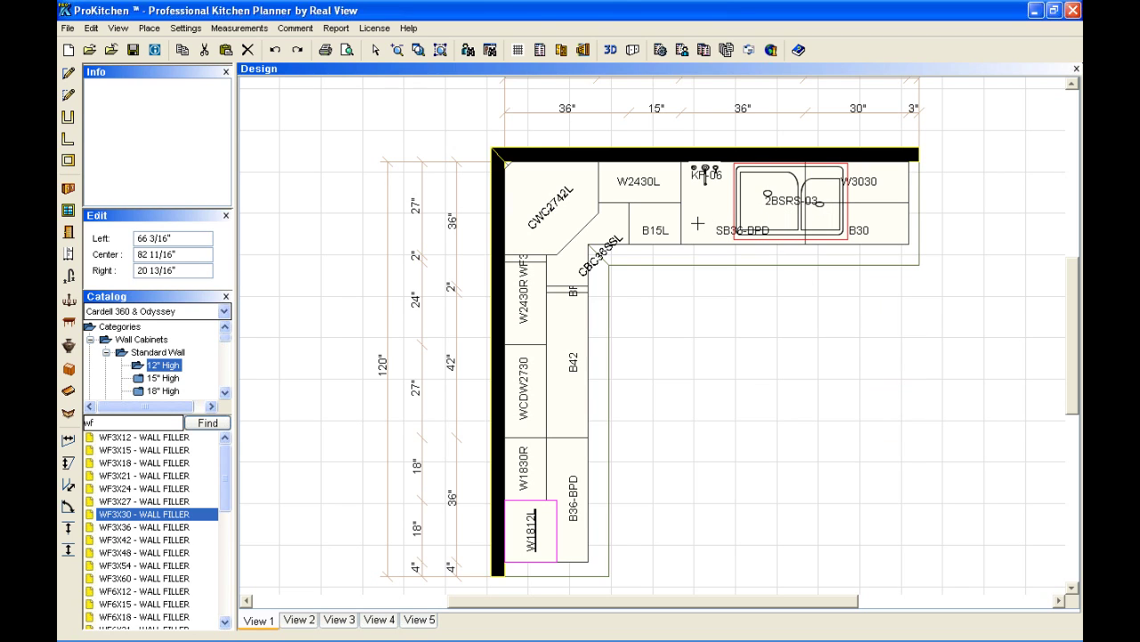
left_click(698, 224)
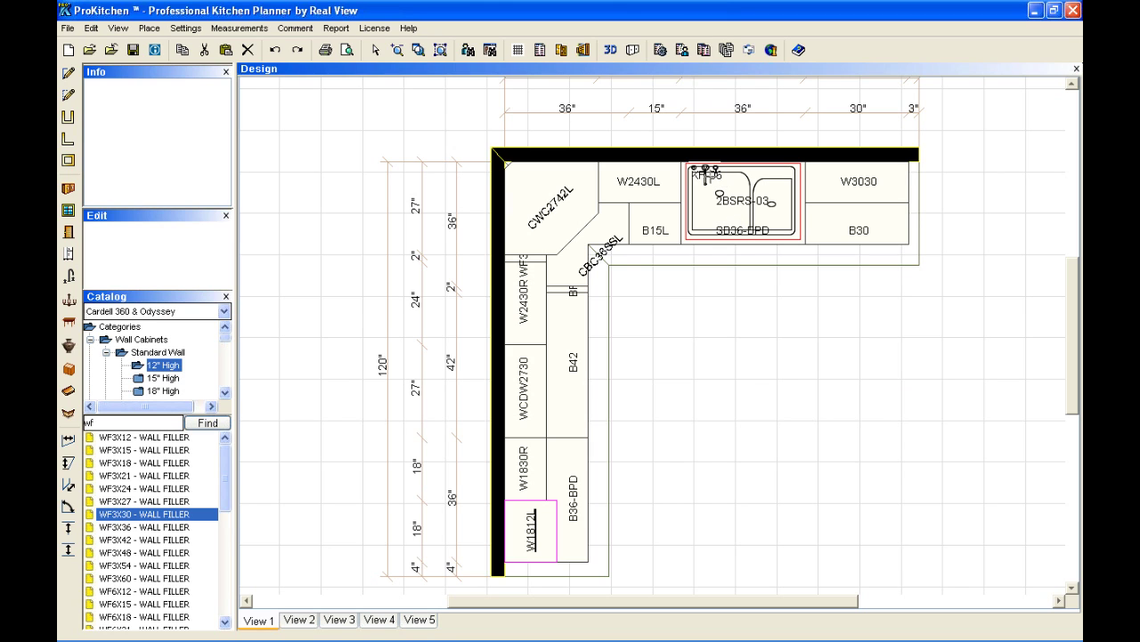
Center the KF-06 faucet on the SB36-BPD sink base cabinet.
left_click(705, 175)
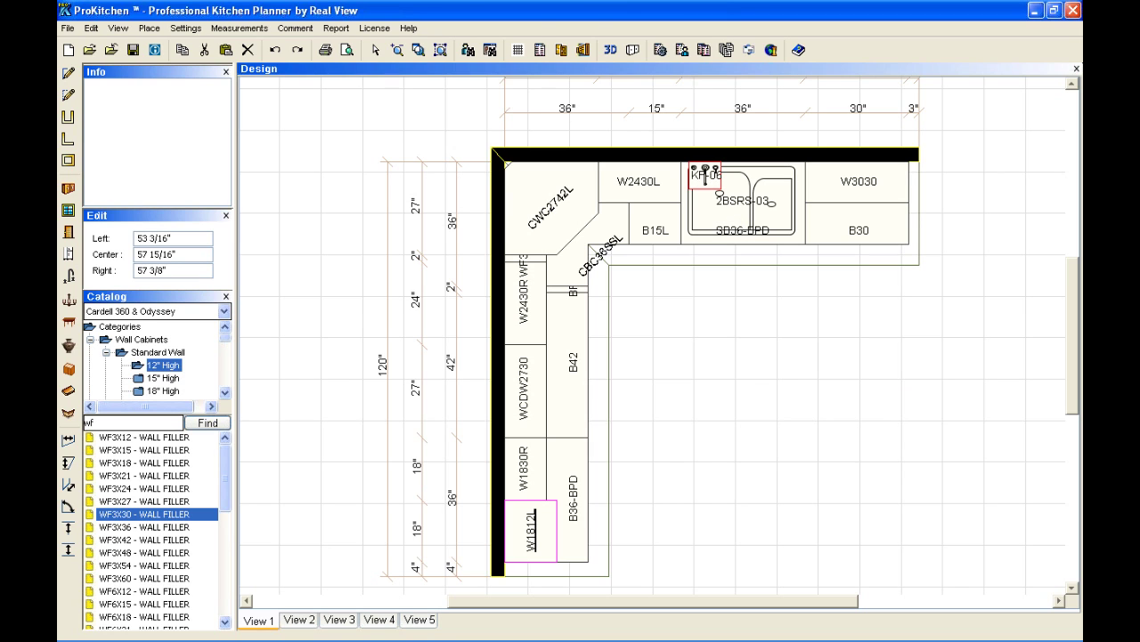
right_click(706, 175)
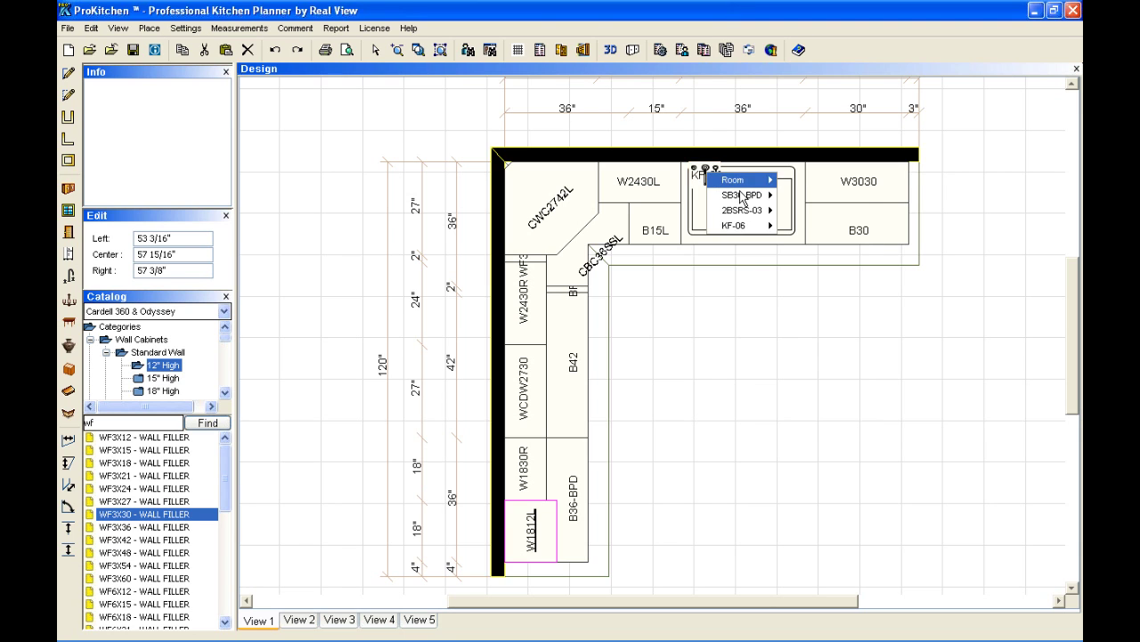
mouse_move(764, 230)
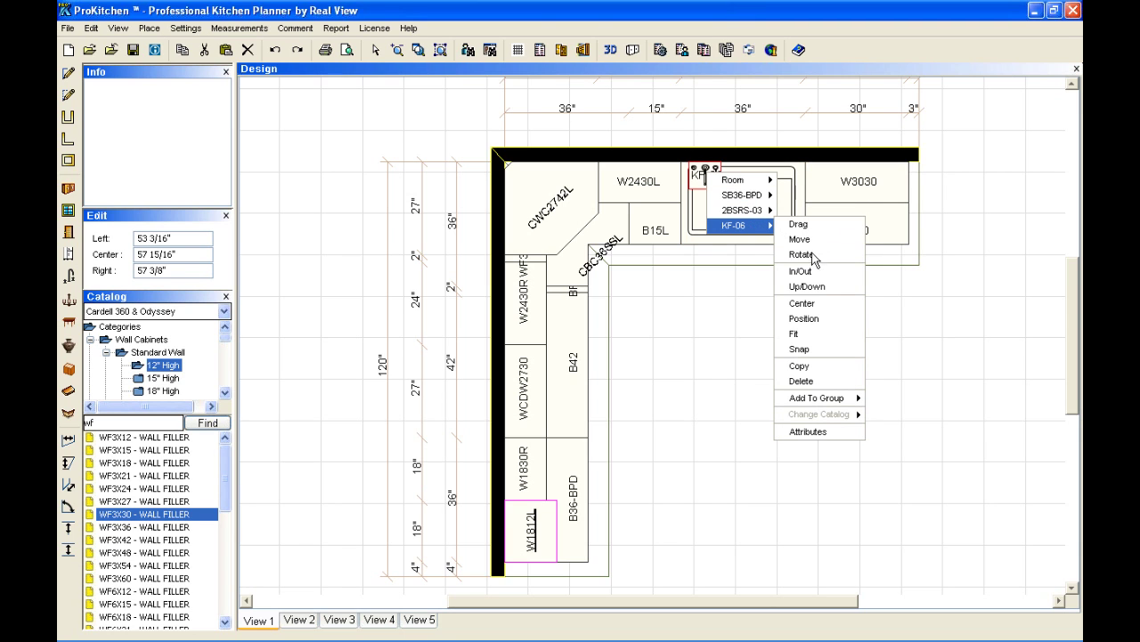
left_click(812, 306)
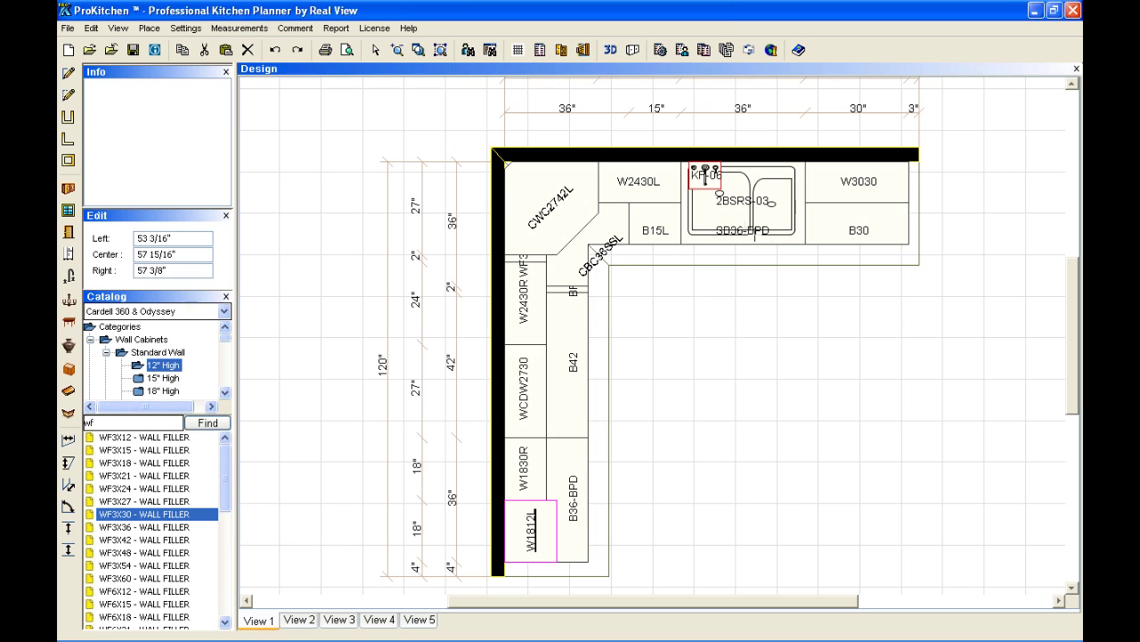
left_click(734, 239)
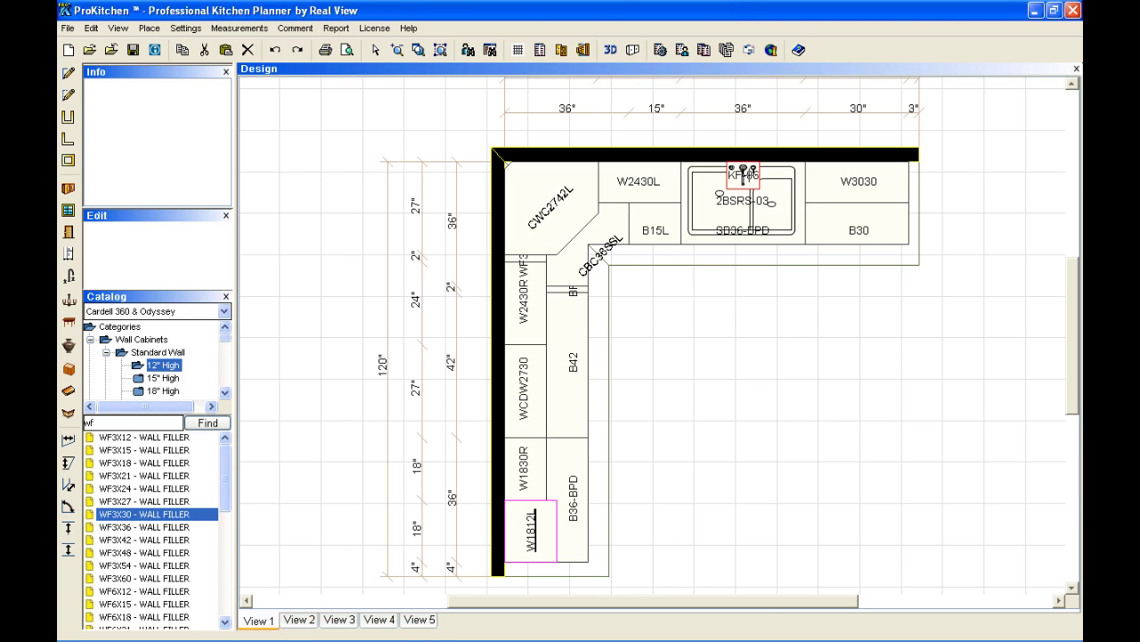
Reposition the KF-06 faucet along the wall to behind the sink's right basin, adjust its distance from the wall, and select the sink.
right_click(751, 176)
mouse_move(780, 216)
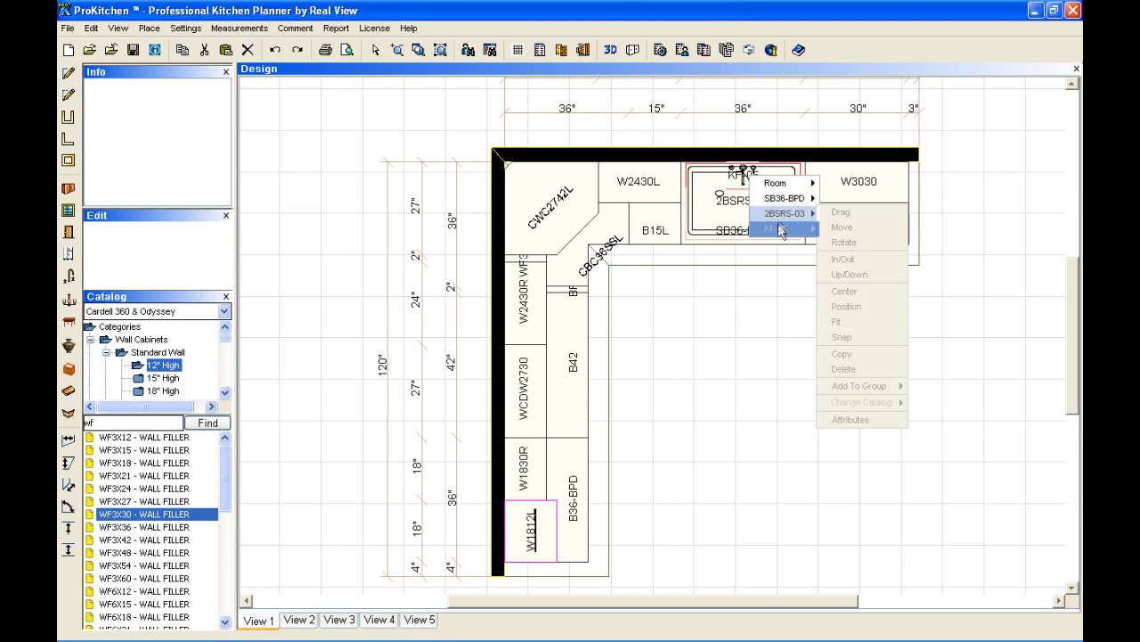
left_click(842, 229)
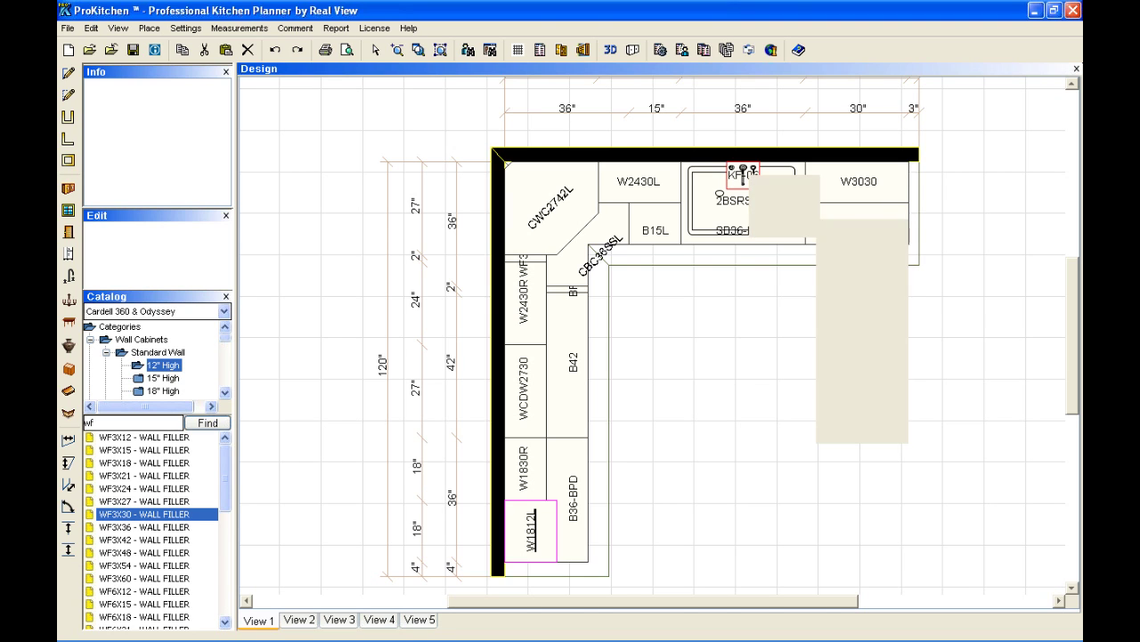
right_click(753, 179)
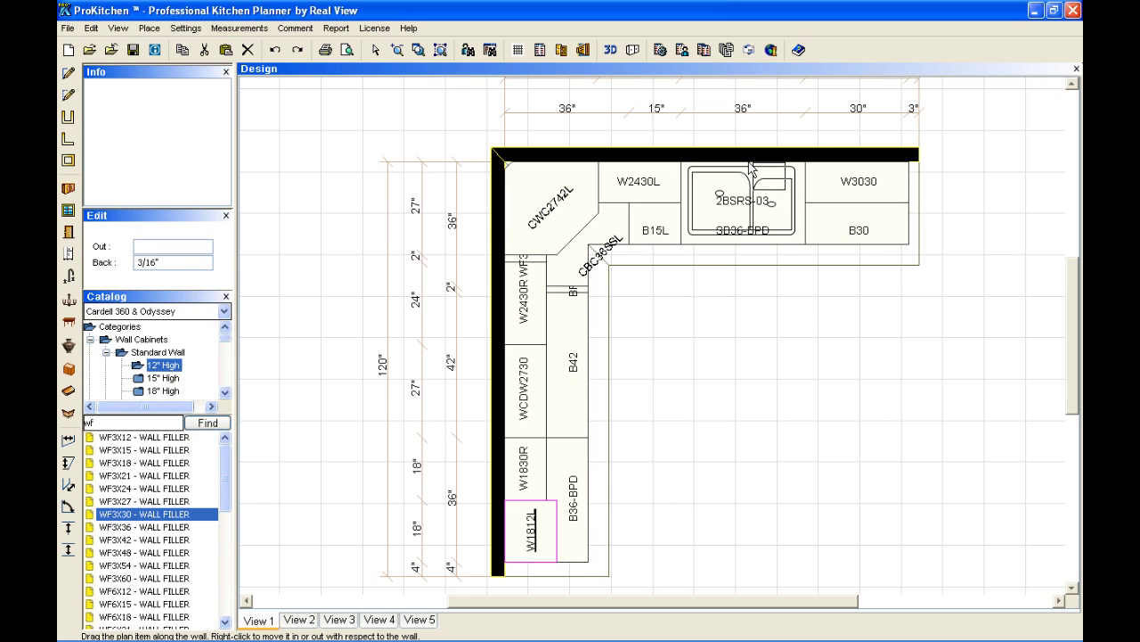
left_click(752, 168)
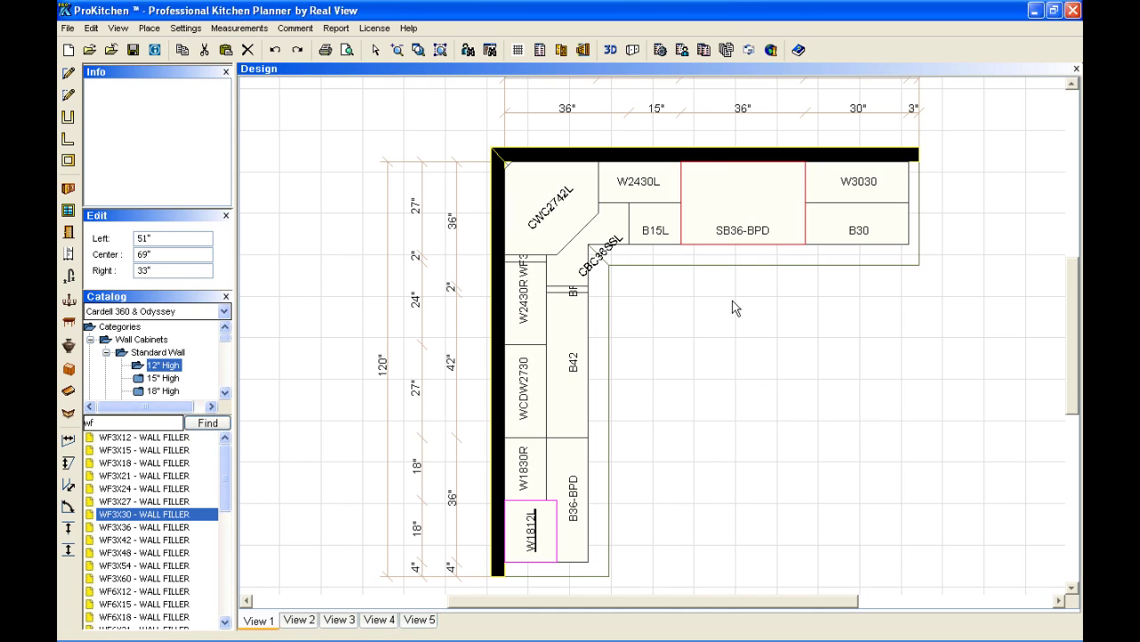
left_click(753, 230)
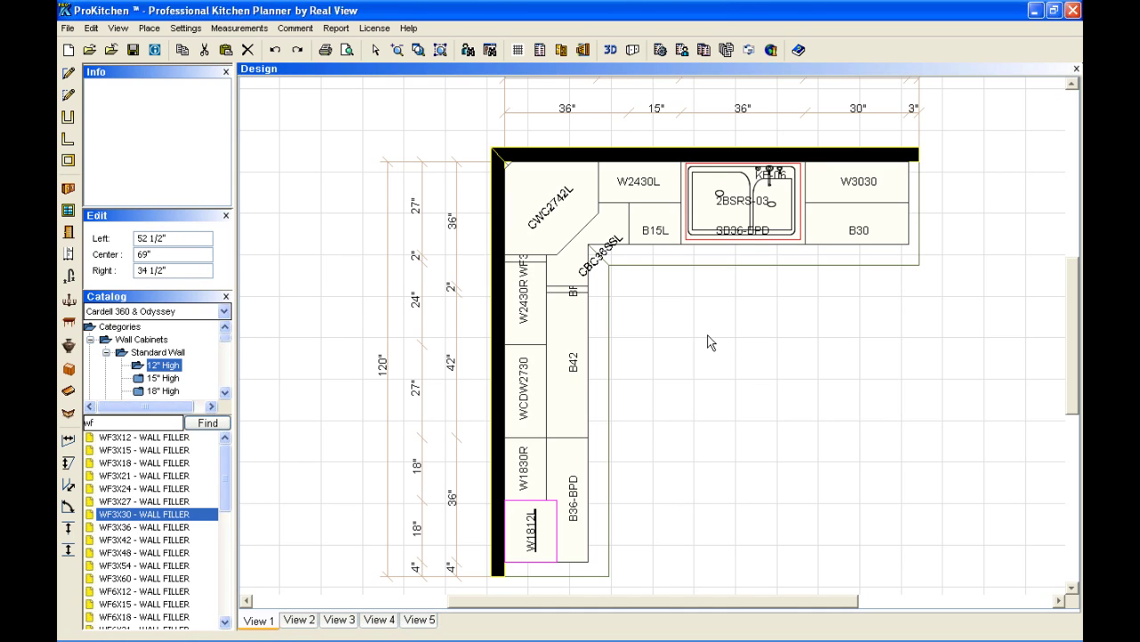